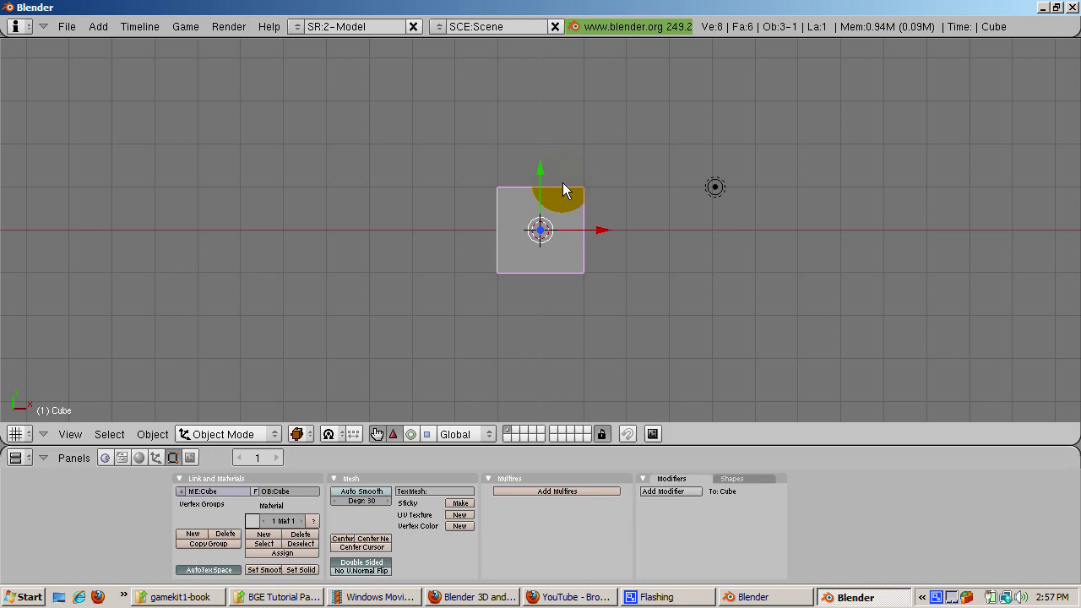
- Switch to front view and zoom out until the camera above the cube shows
key(KP_1)
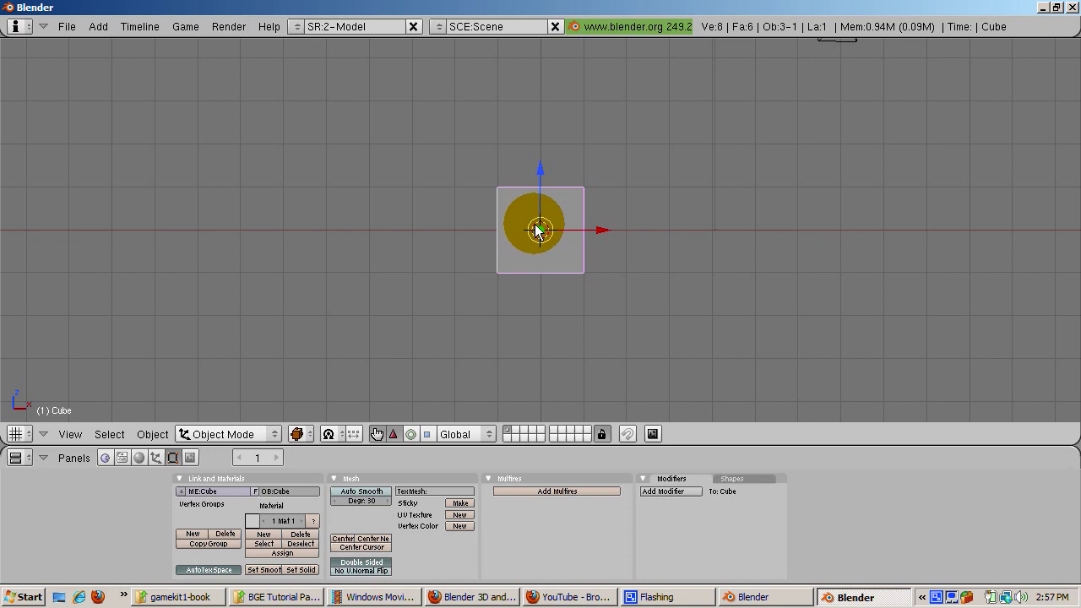
scroll(536, 224, down, 2)
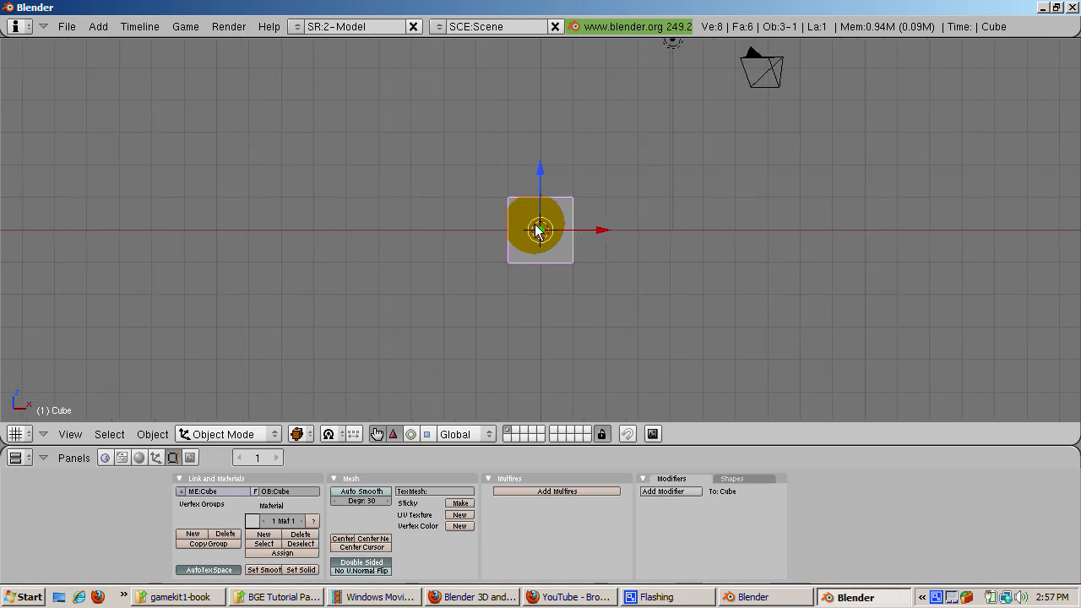
- Add a plane scaled by 8 and move it down below the cube
key(space)
mouse_move(610, 226)
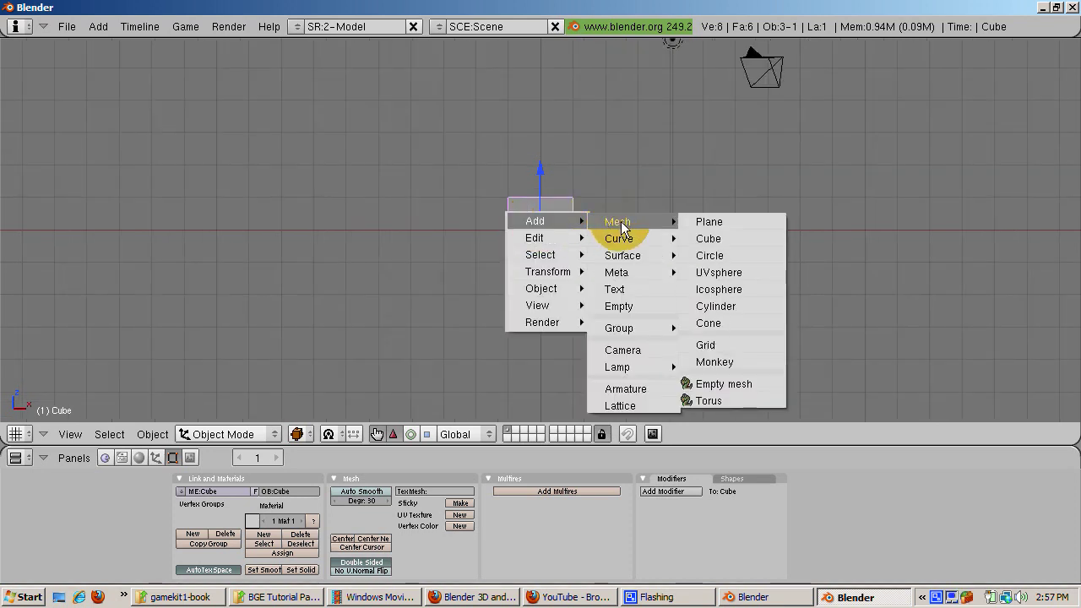
click(708, 224)
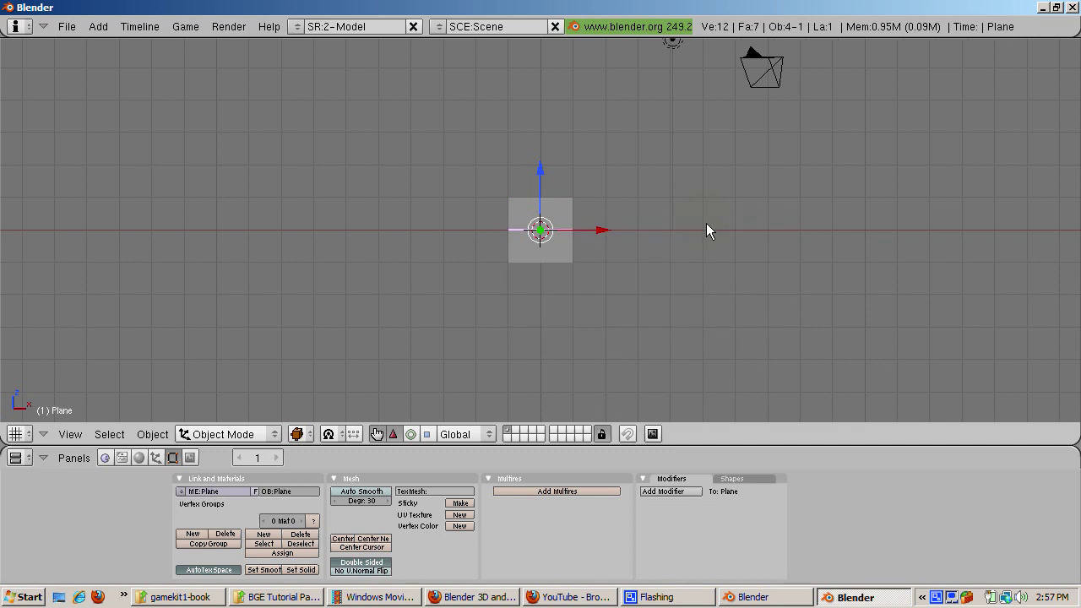
key(s)
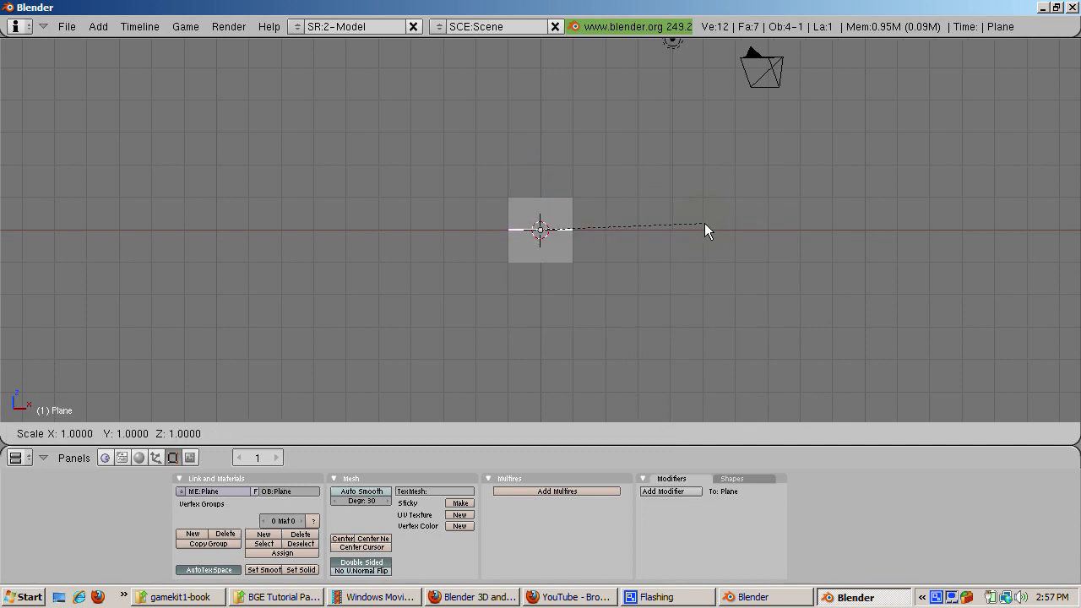
text(8)
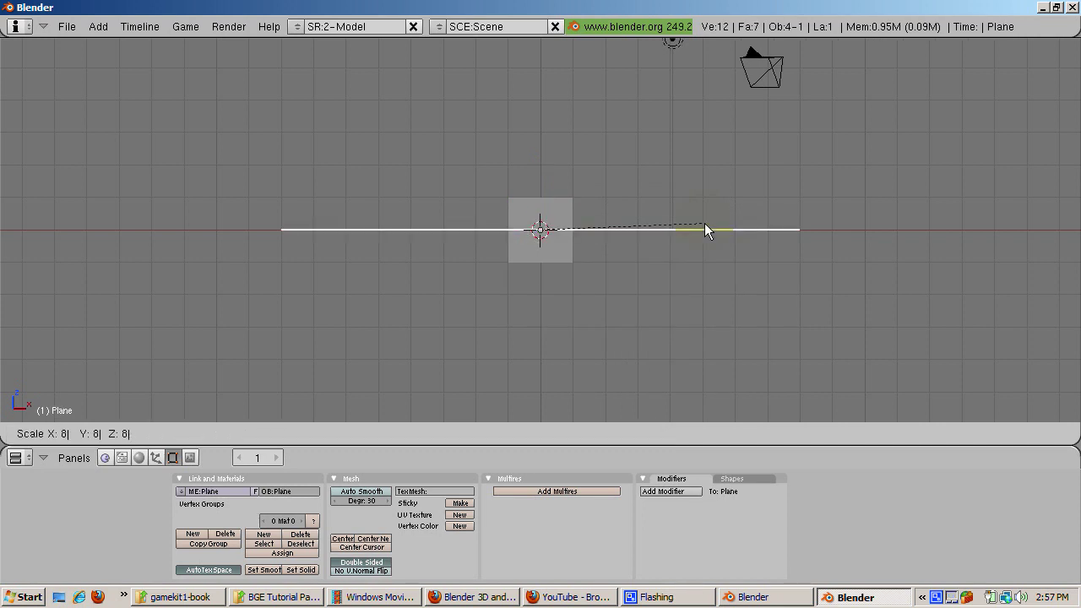
key(Return)
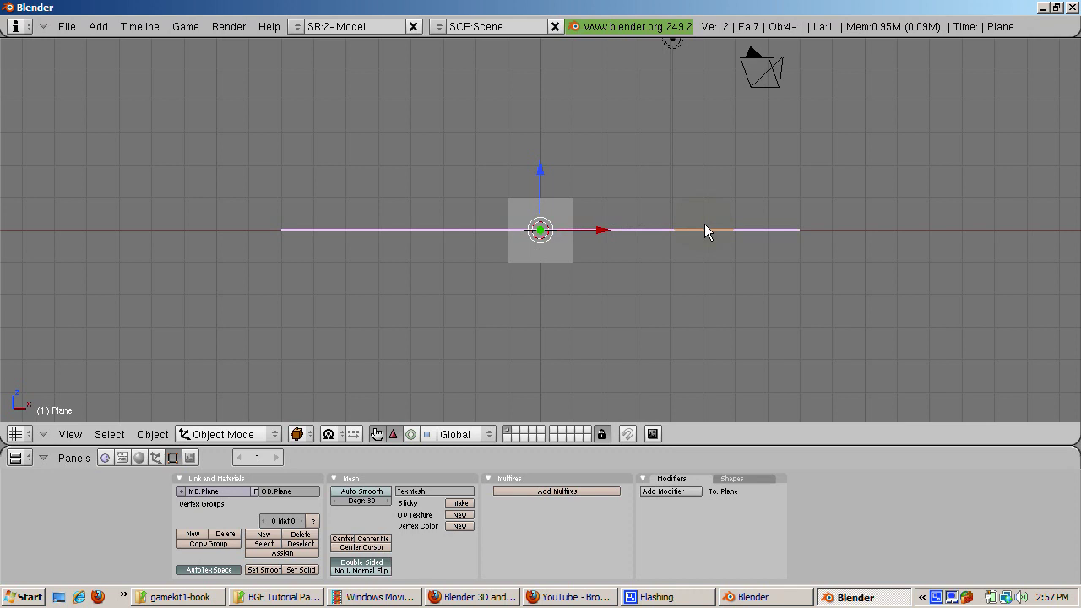
key(g)
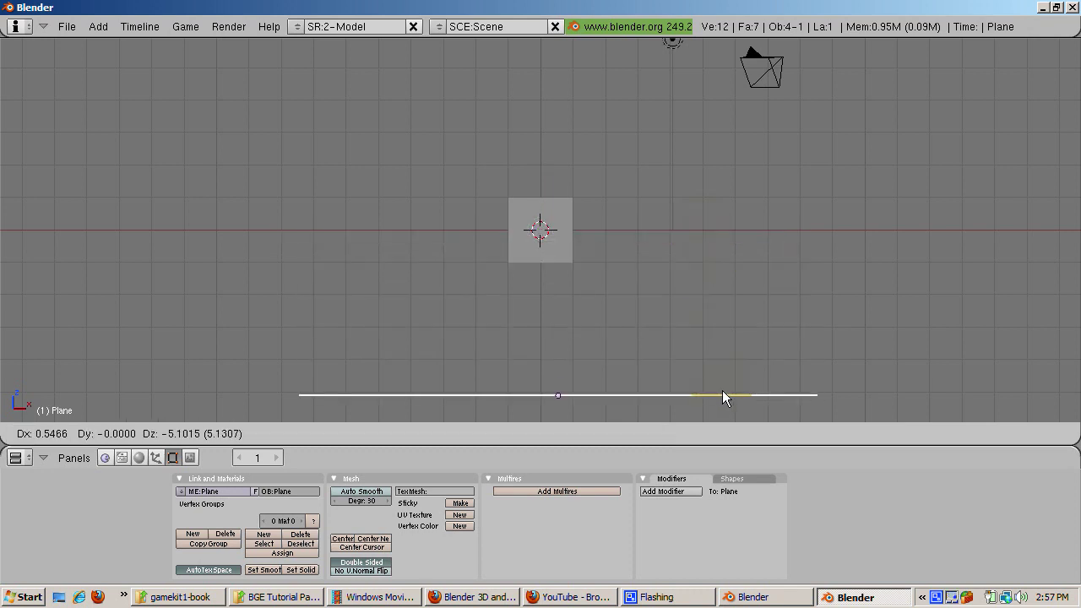
click(704, 391)
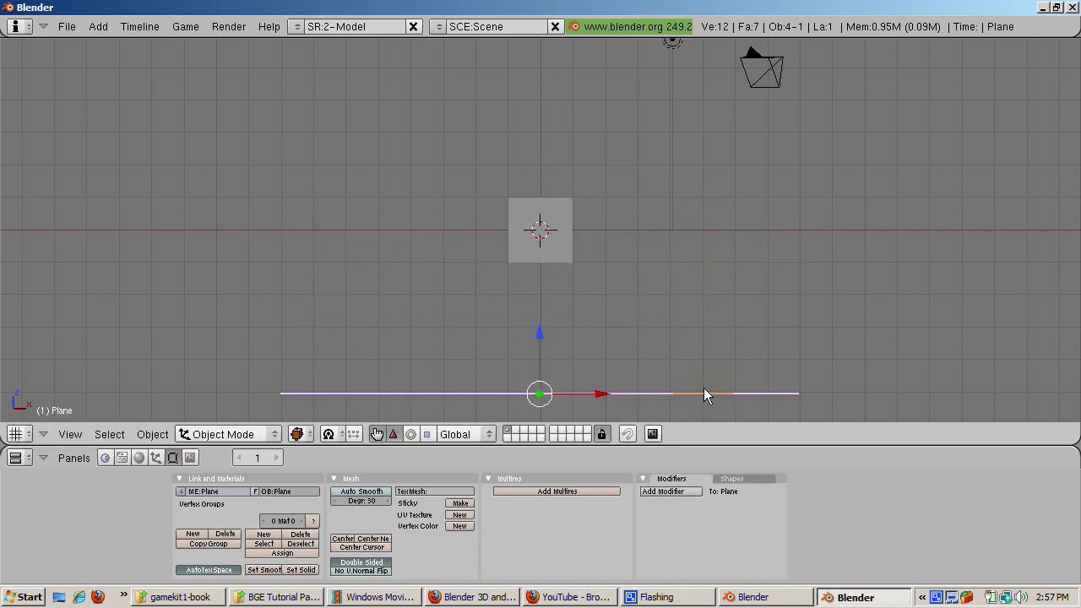
- Raise the cube slightly above the floor and switch to perspective view
right_click(553, 235)
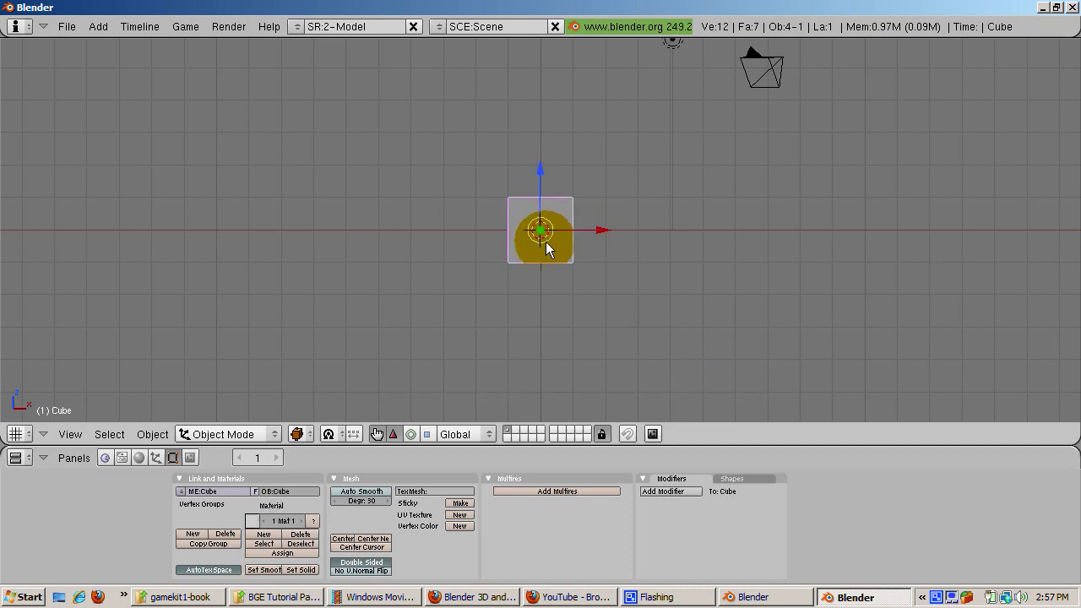
key(g)
click(544, 219)
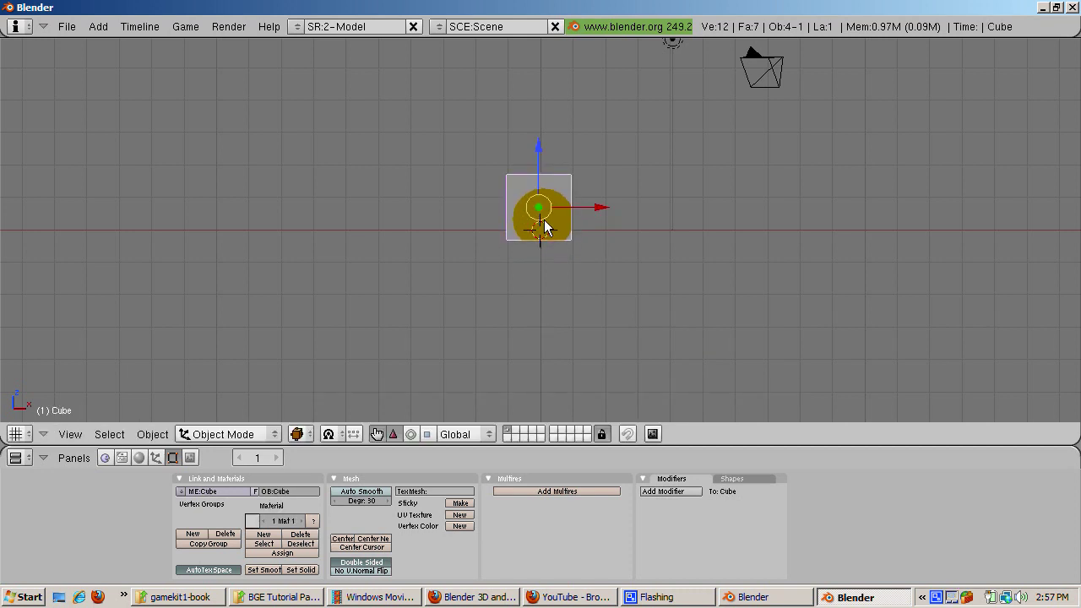
key(KP_5)
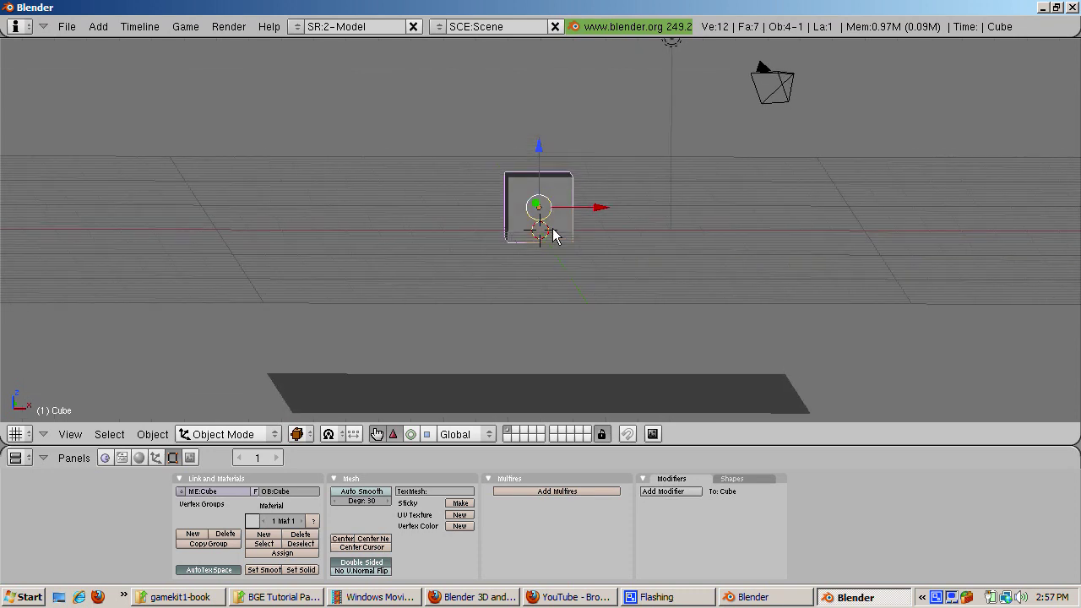
- In the cube's Logic buttons, set physics to Rigid body and enable Actor
click(163, 525)
click(104, 457)
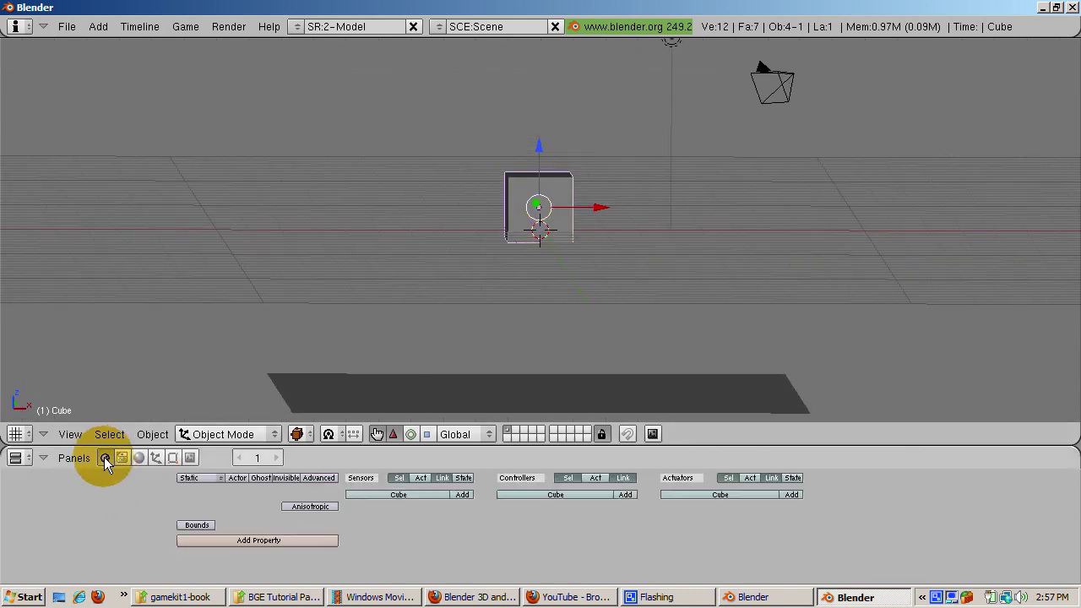
click(184, 481)
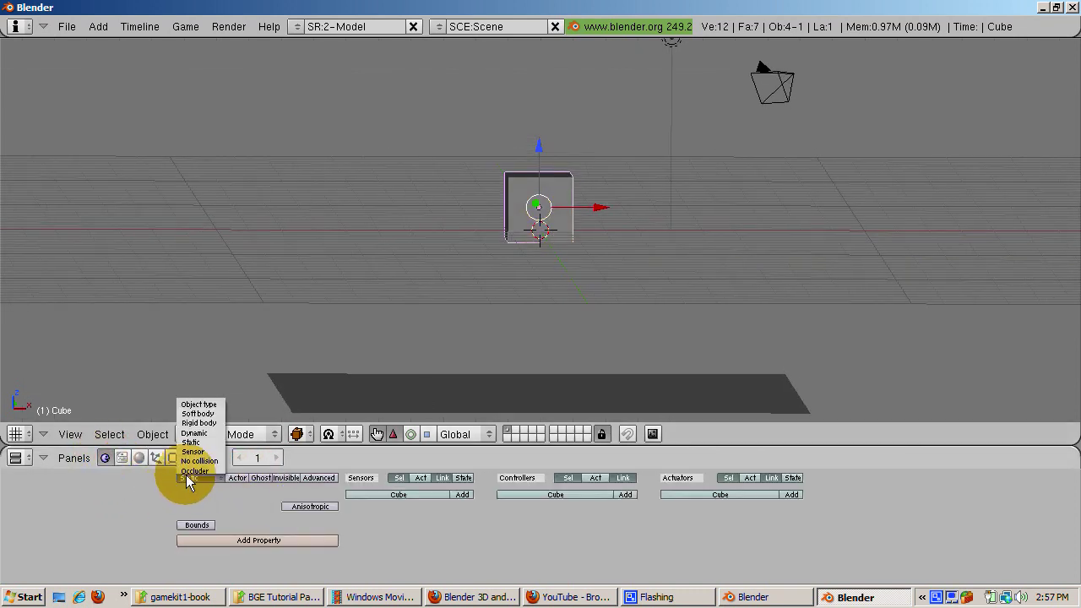
click(194, 431)
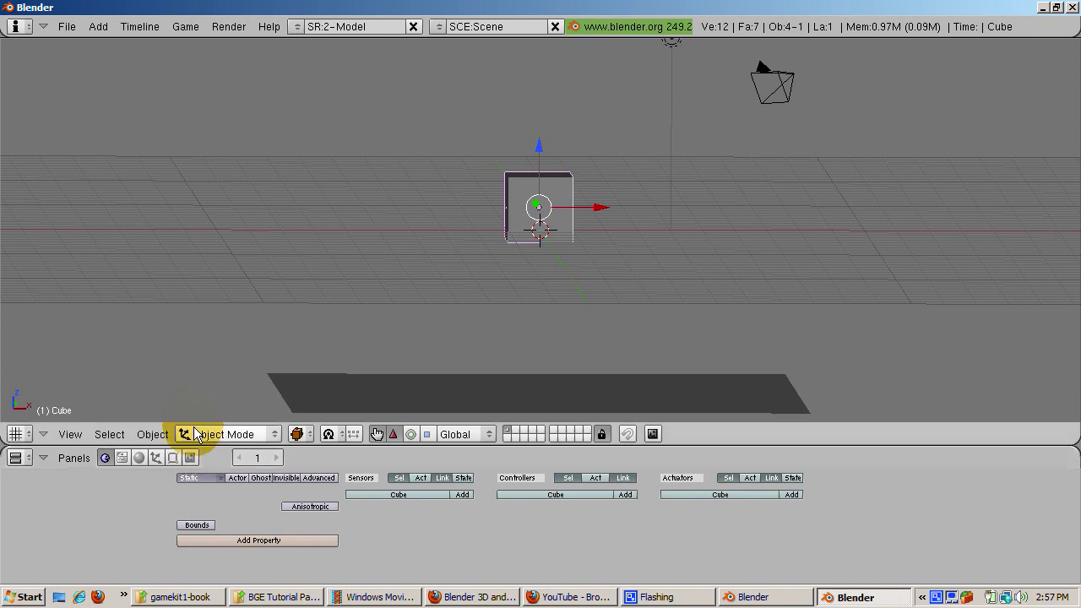
click(247, 480)
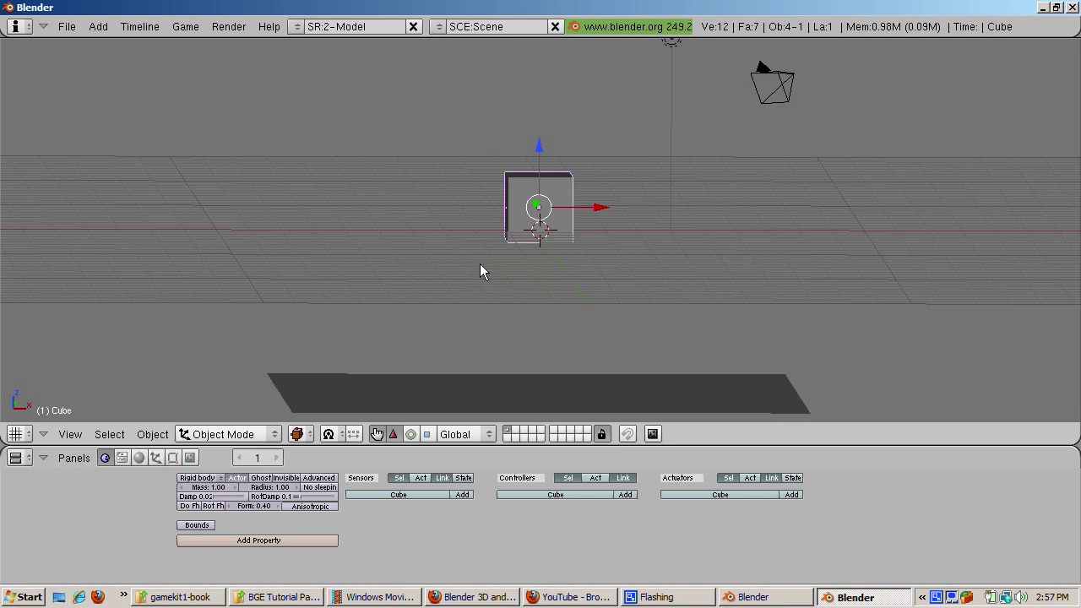
- Scale the cube down slightly
key(s)
click(587, 240)
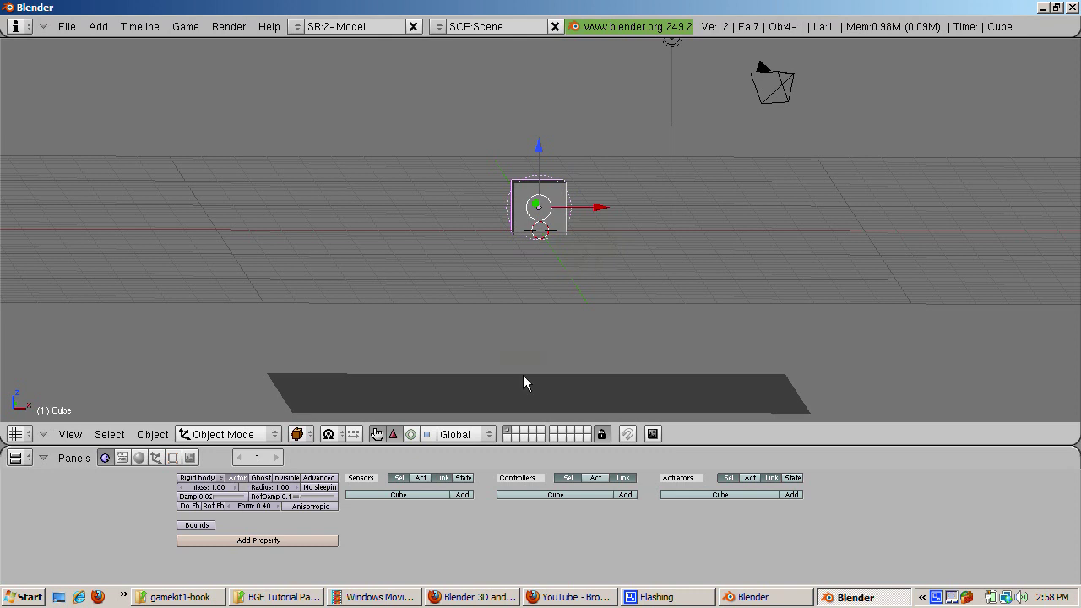
click(324, 497)
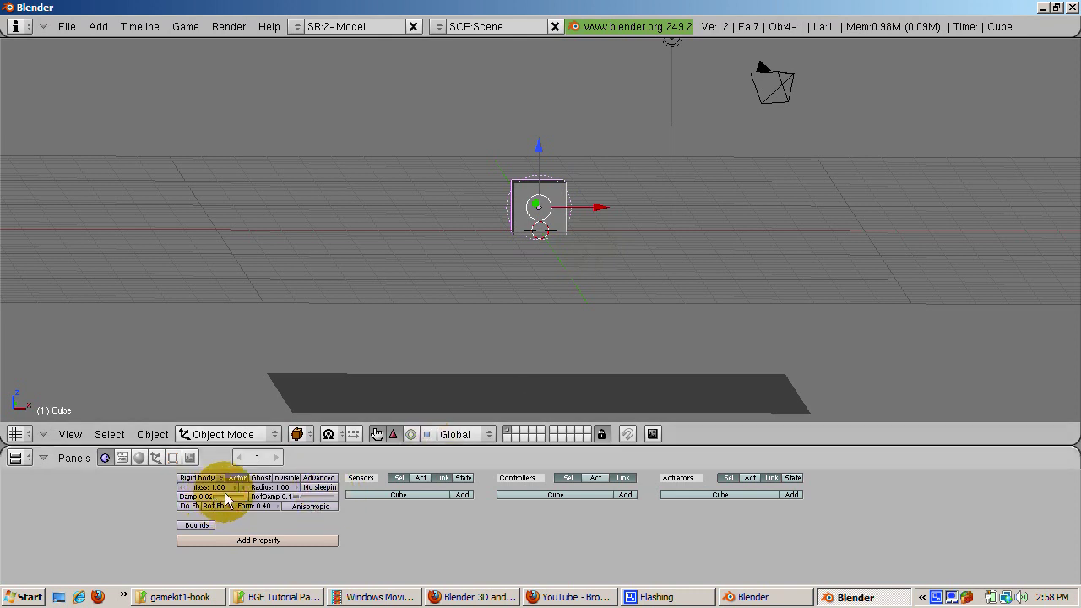
- Add an Always sensor, AND controller and Motion actuator, and link them in a chain
click(462, 496)
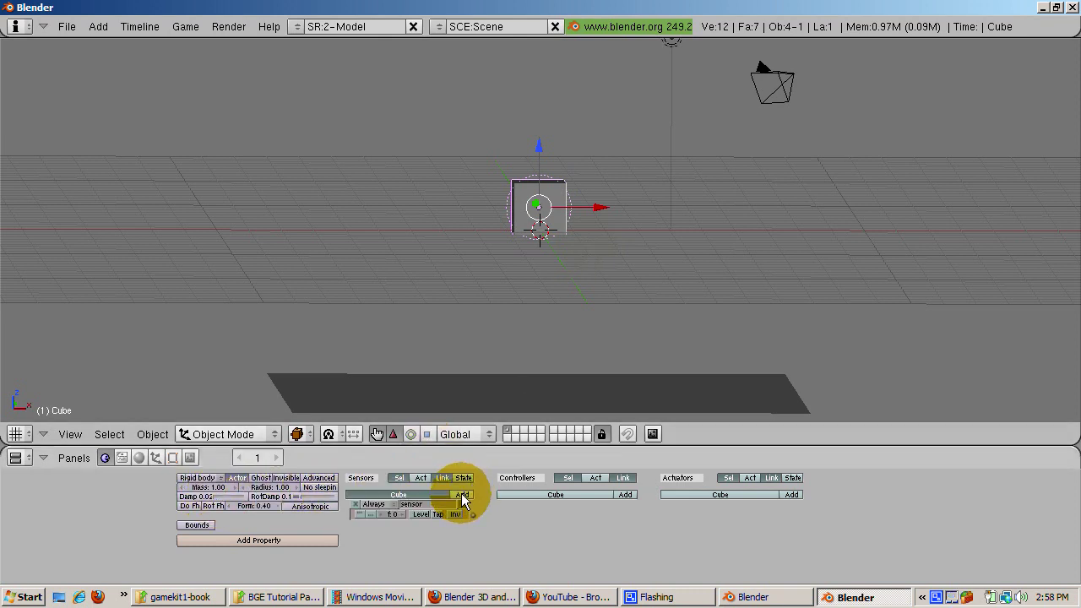
click(623, 497)
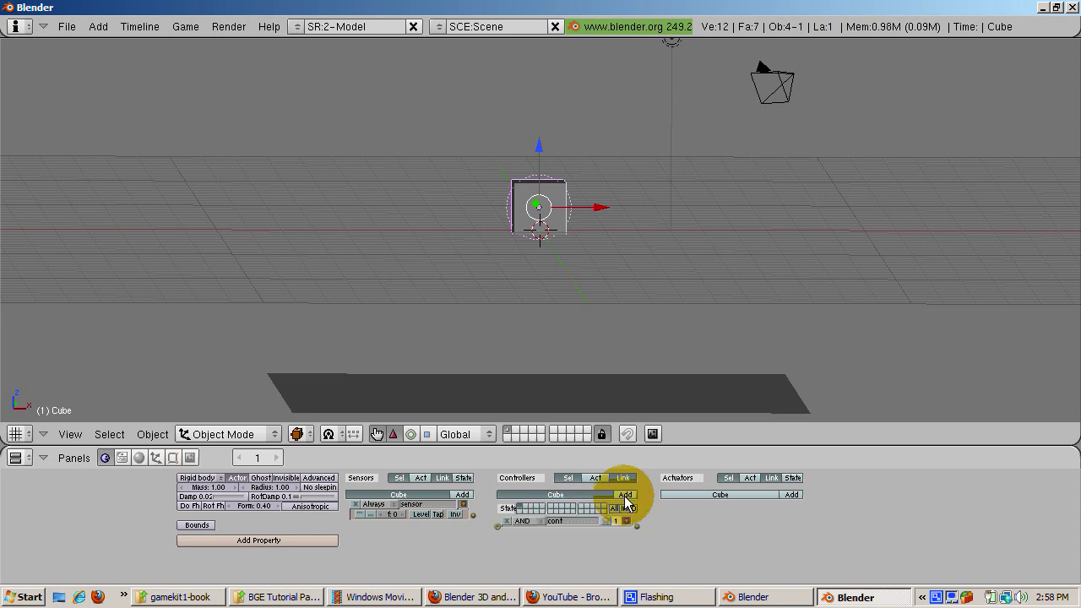
click(791, 495)
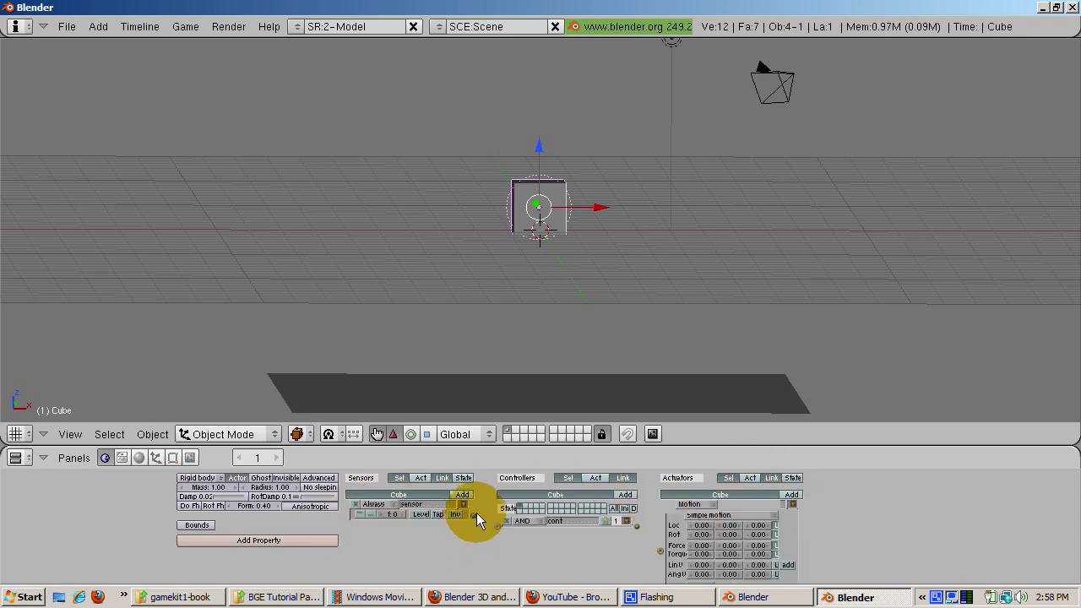
drag(474, 514, 497, 527)
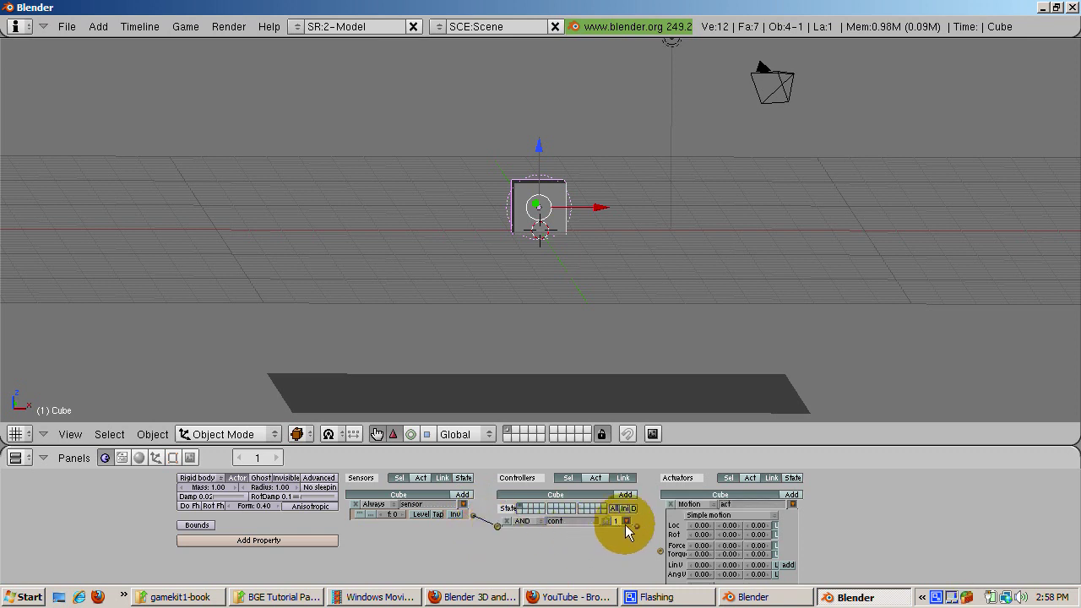
drag(636, 527, 659, 551)
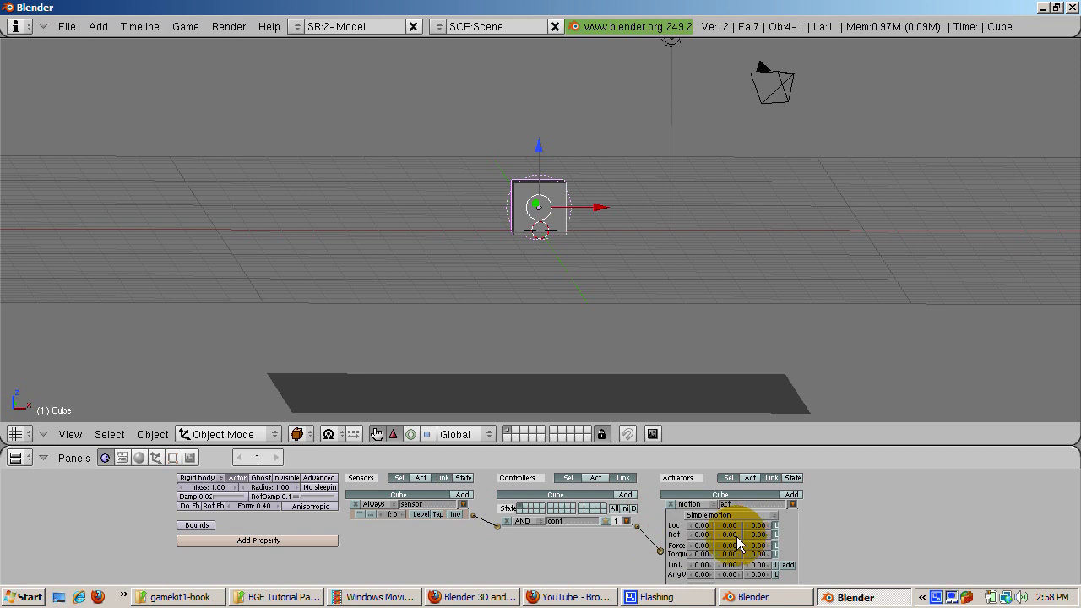
- Set the Motion actuator's X location step to 0.10
click(701, 526)
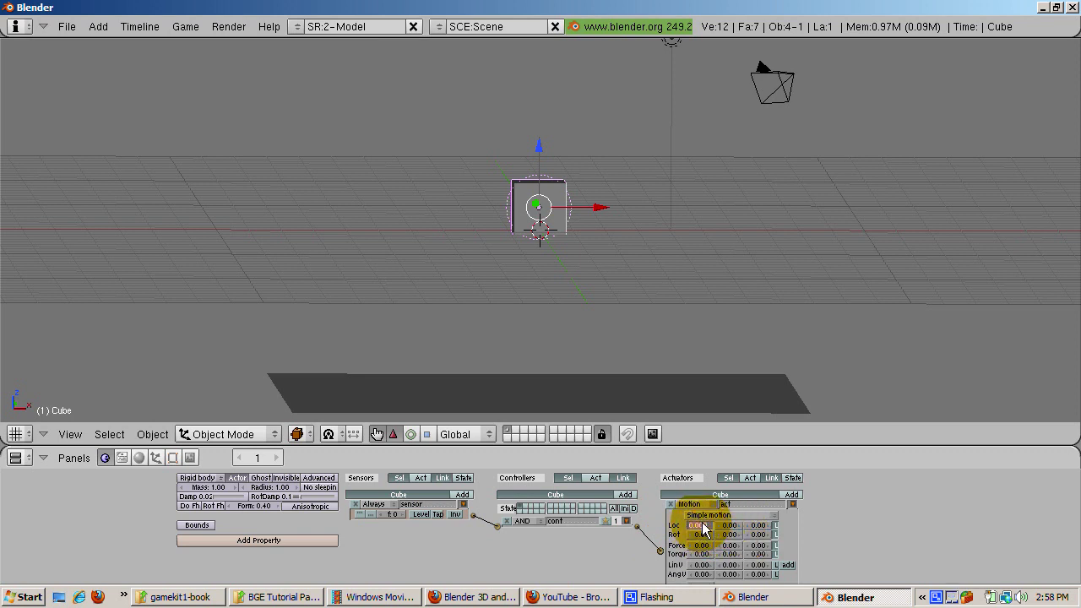
text(0.1)
key(Return)
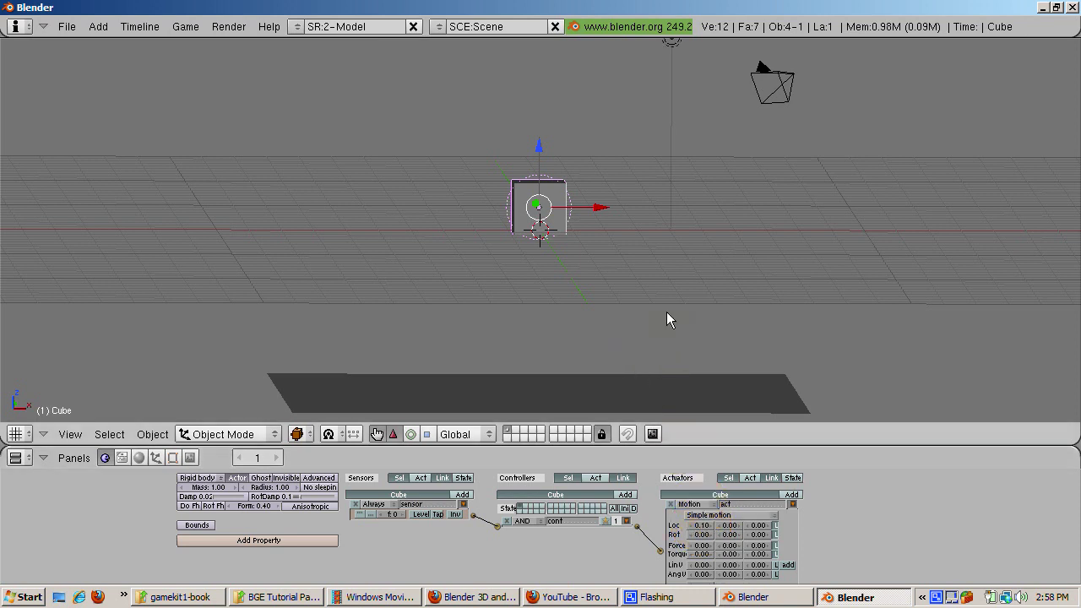
key(p)
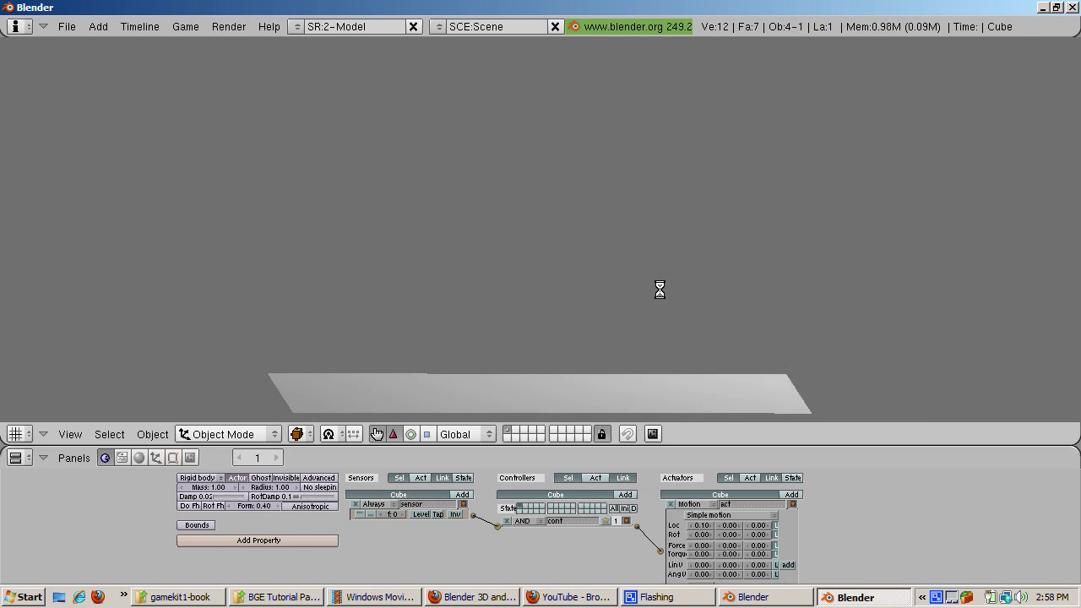
key(Escape)
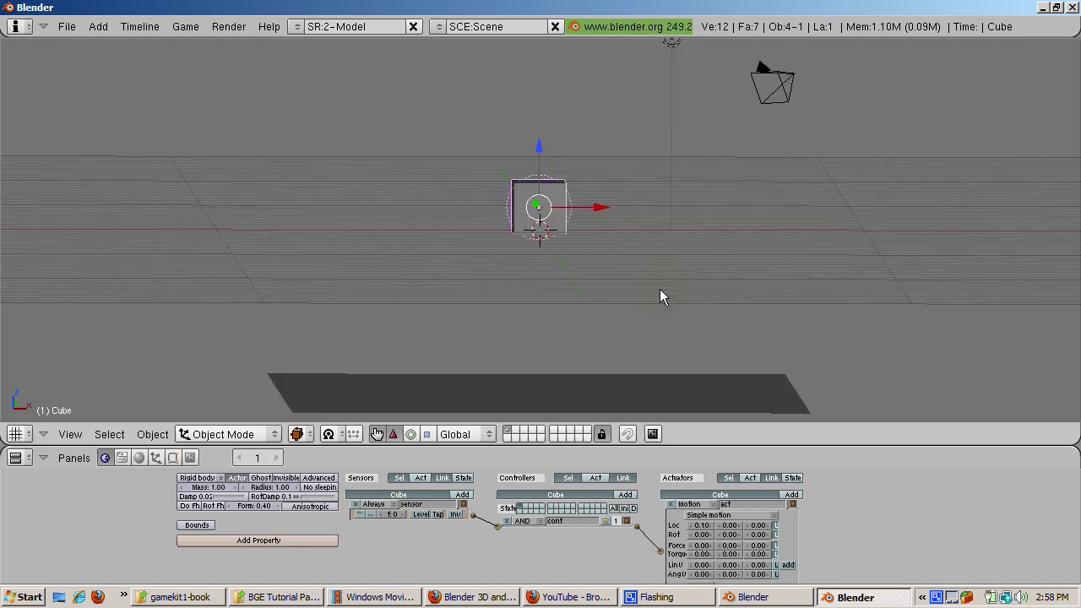
key(p)
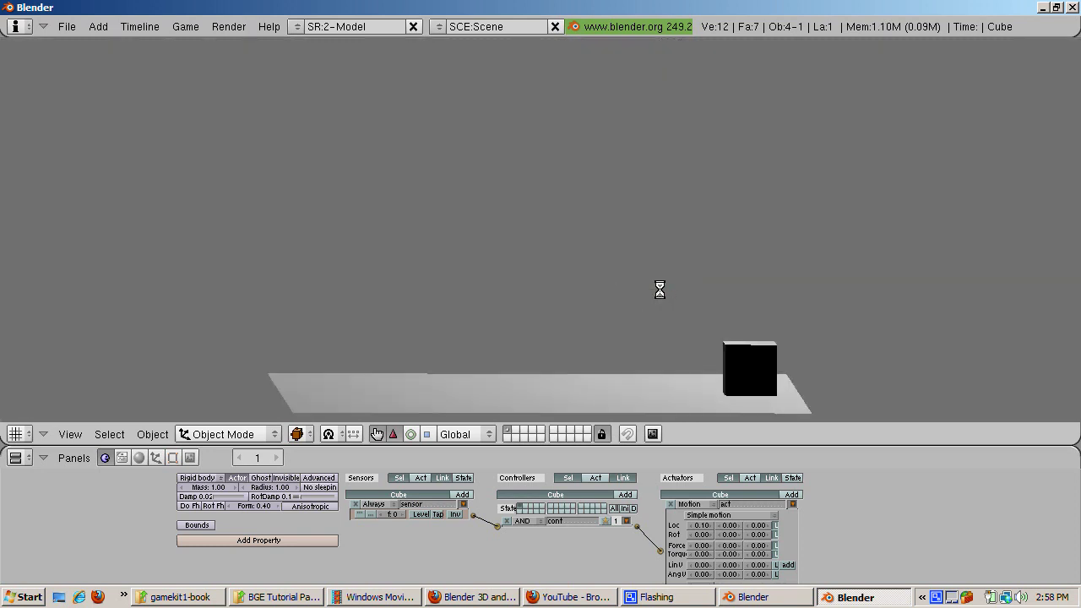
key(Escape)
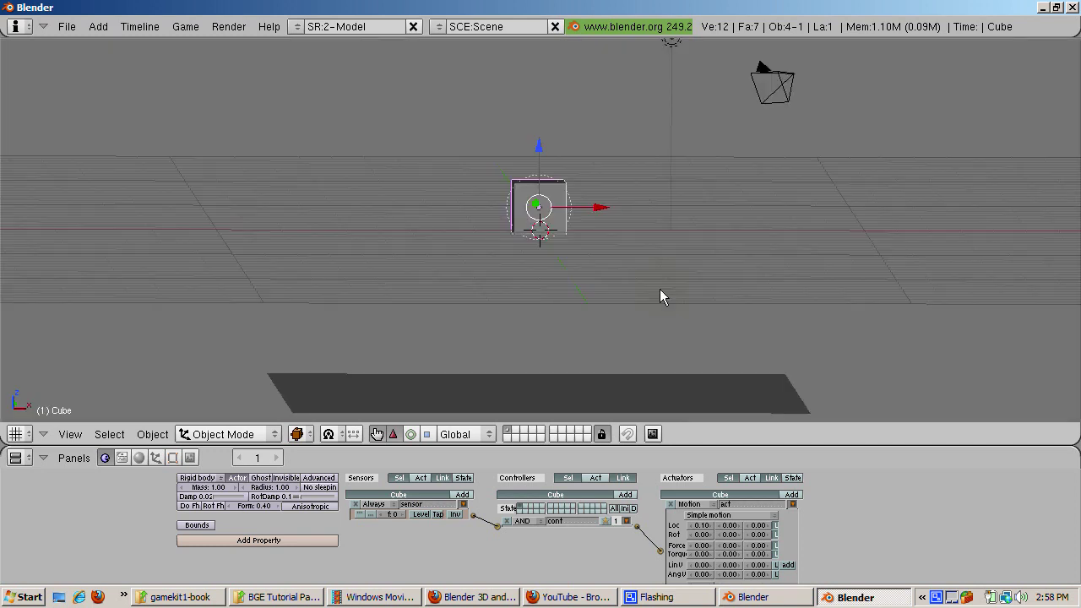
key(p)
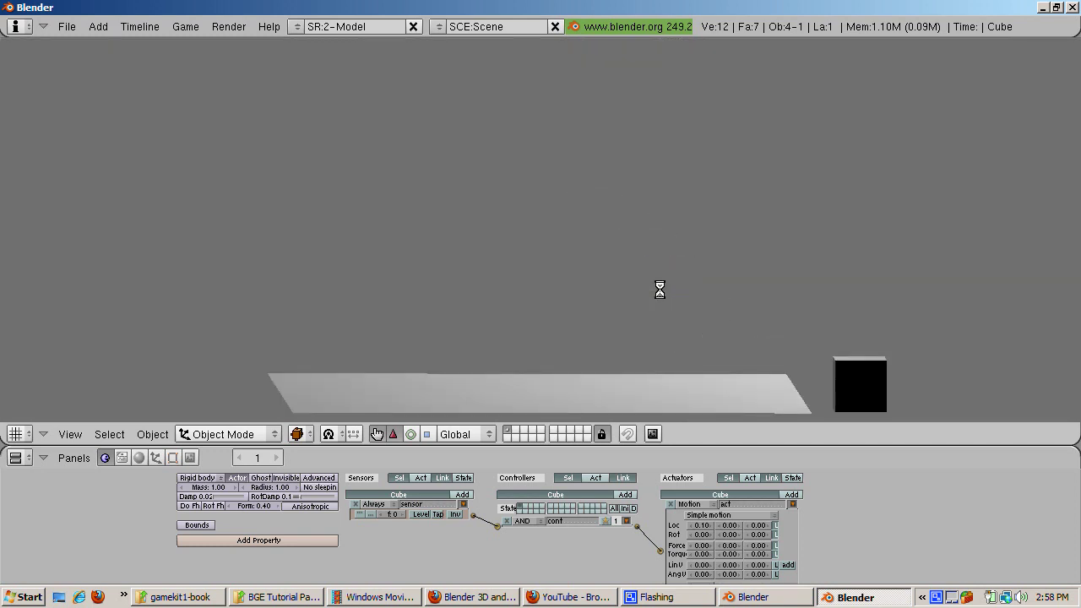
key(Escape)
key(p)
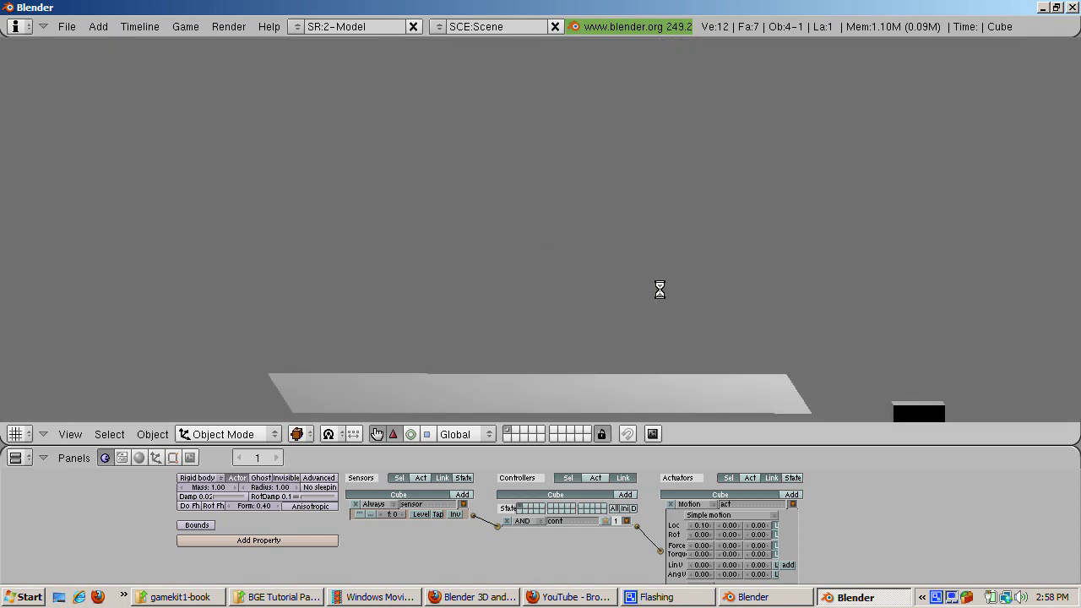
key(Escape)
key(p)
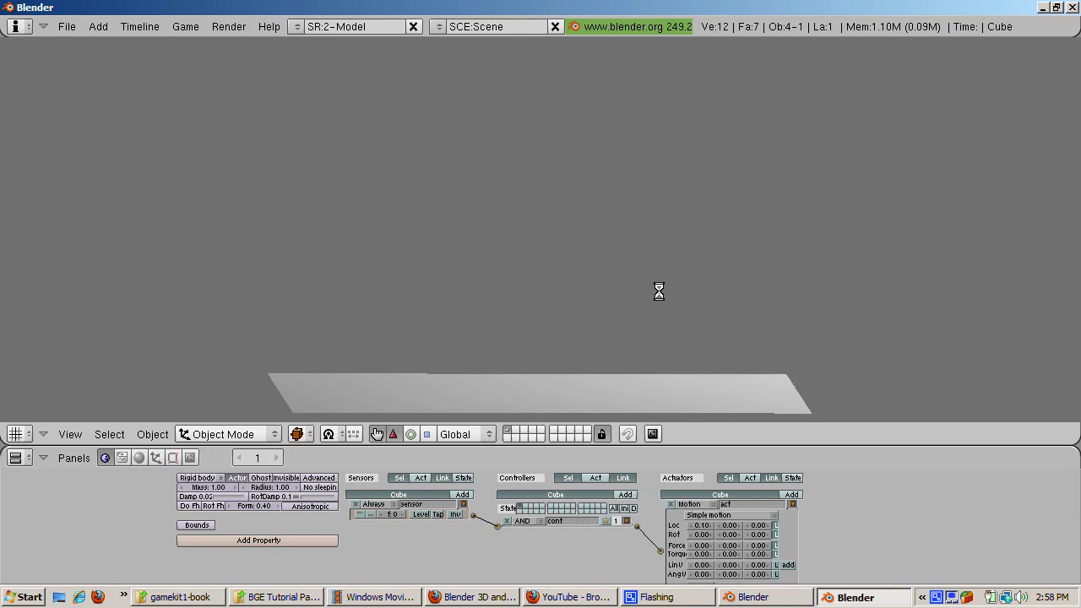
key(Escape)
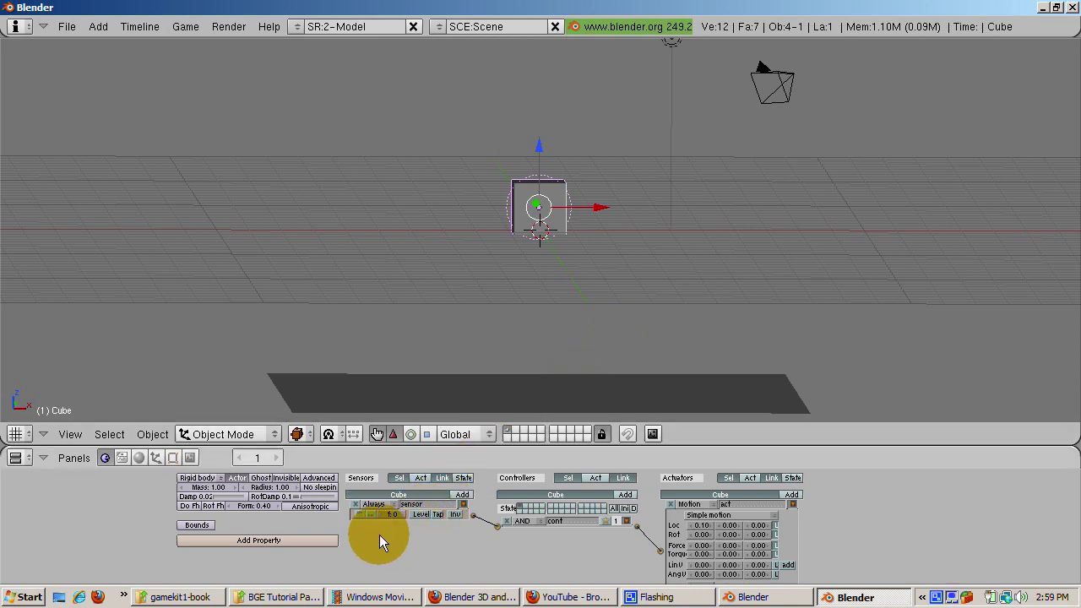
click(710, 526)
- Change the Motion actuator to 0 on X and 0.10 on Z, then run the game
text(0)
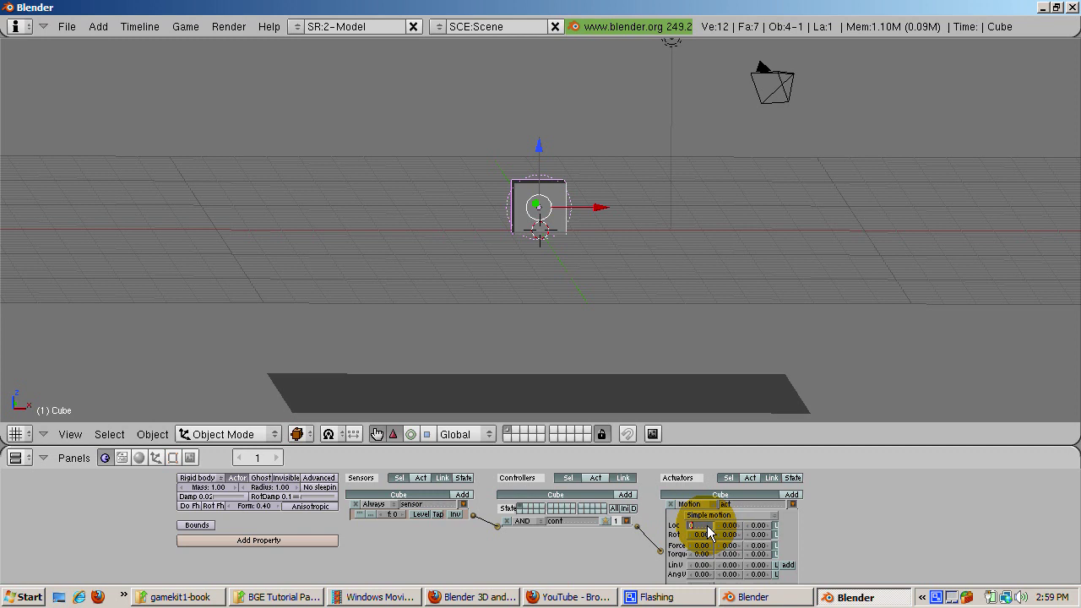
click(757, 526)
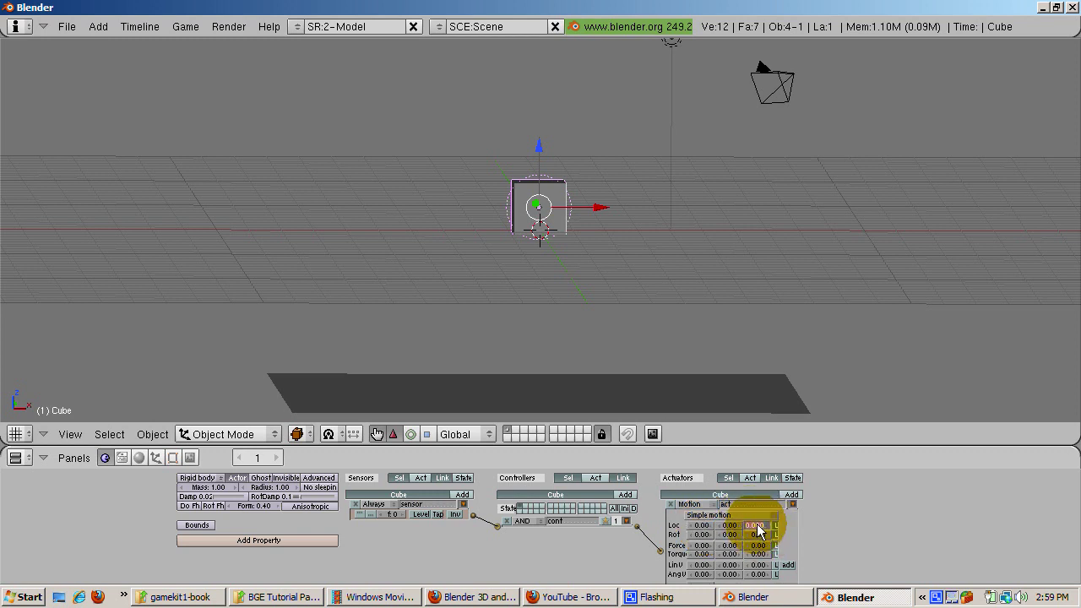
text(1)
key(Return)
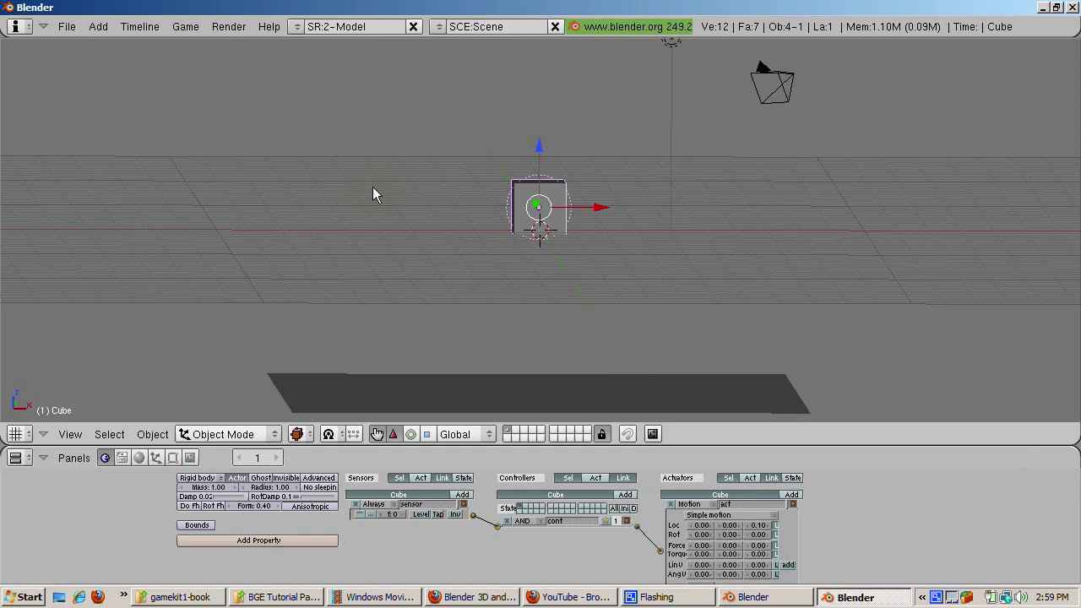
key(p)
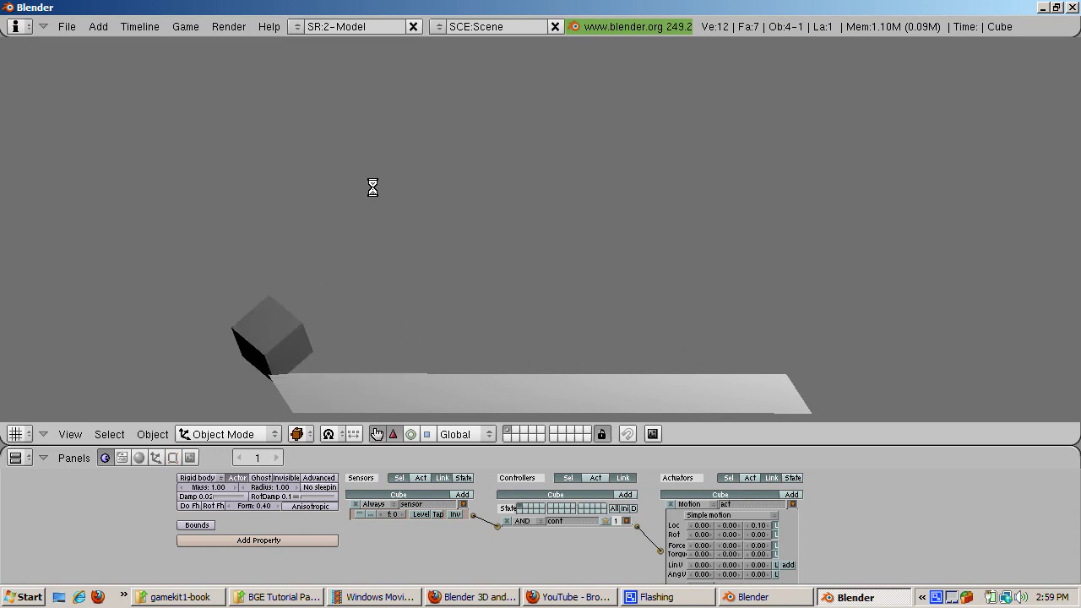
- Stop the game, rerun it twice, and stop it again to return to the editor
key(Escape)
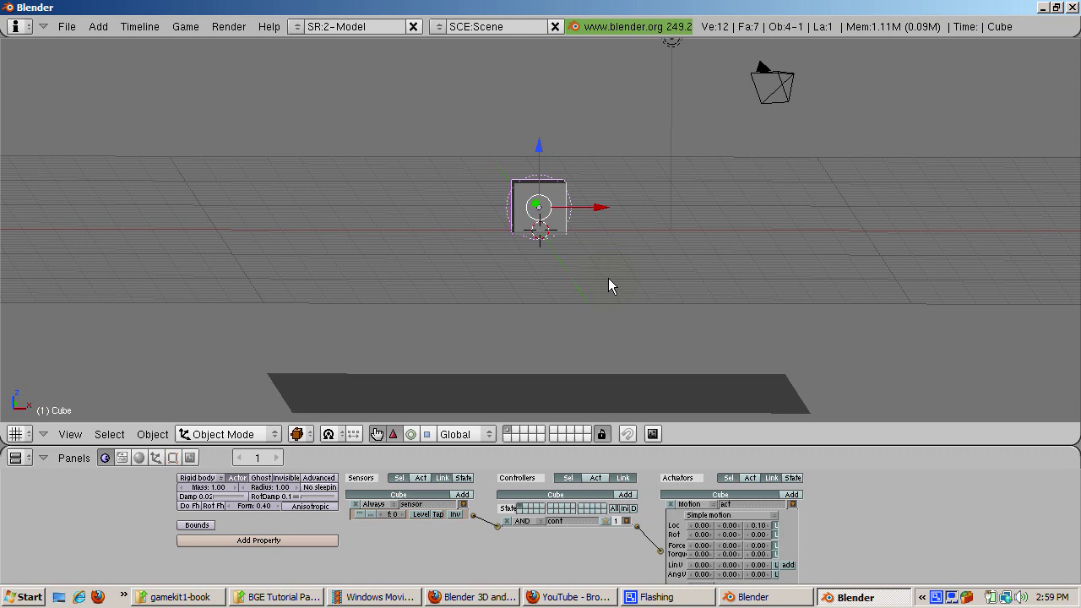
key(p)
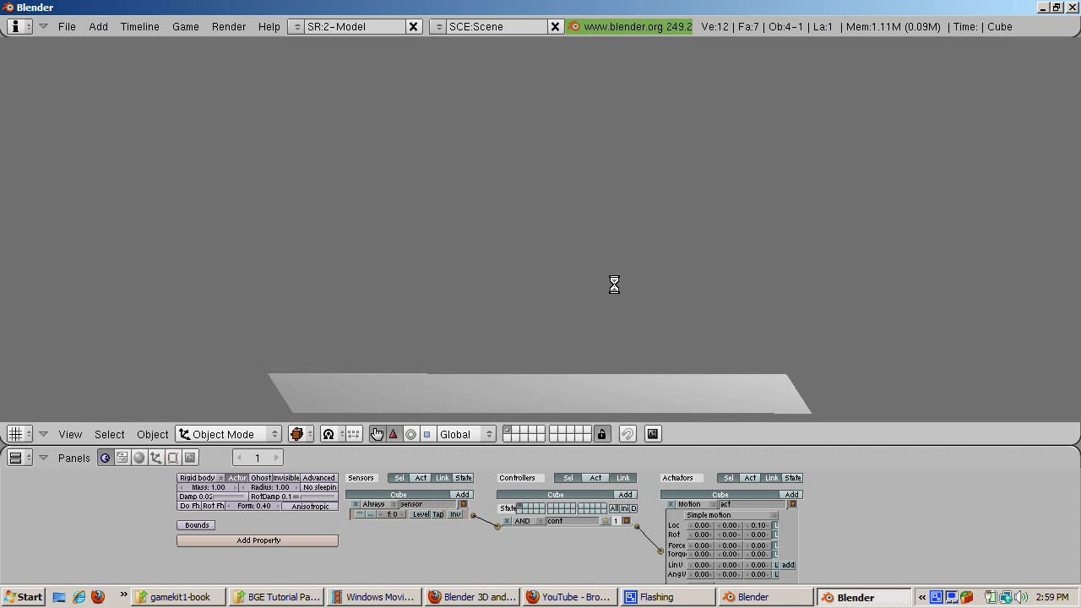
key(Escape)
key(p)
key(Escape)
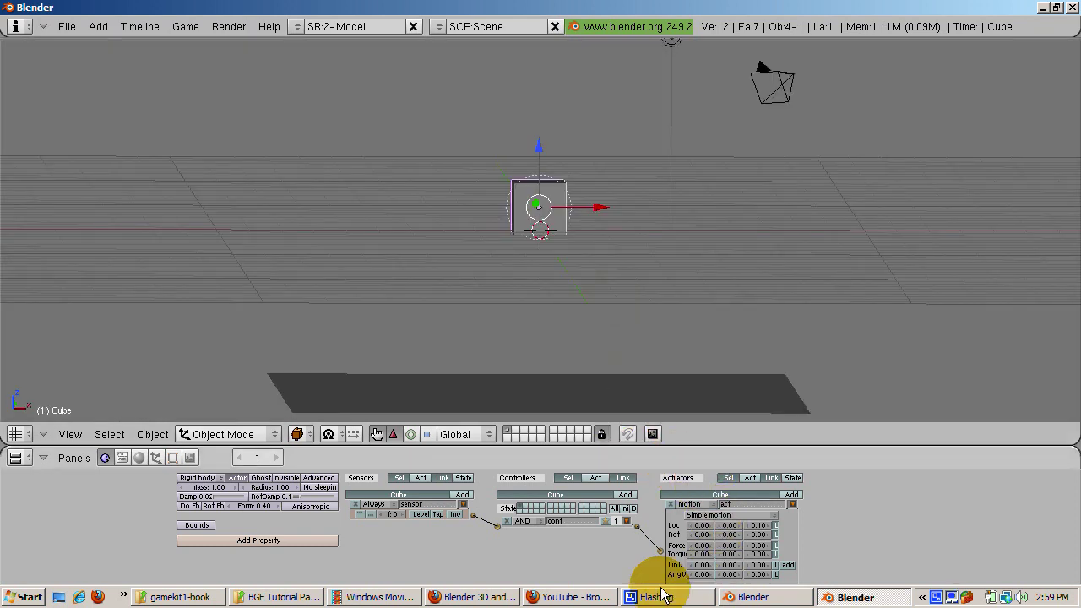
- Switch the cube's sensor from Always to Touch, then run and stop the game twice
click(370, 505)
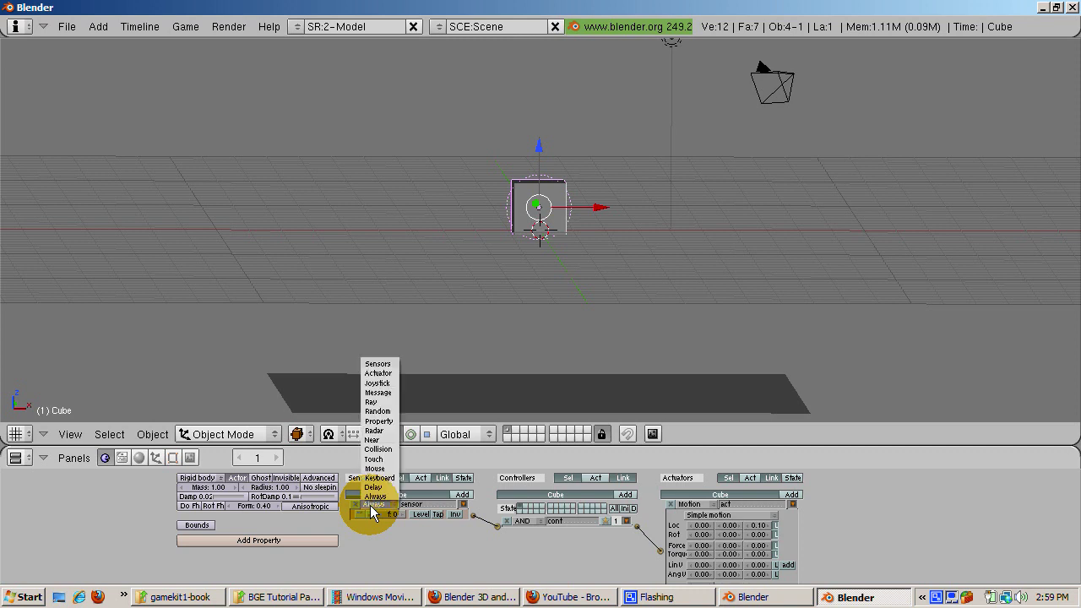
click(371, 459)
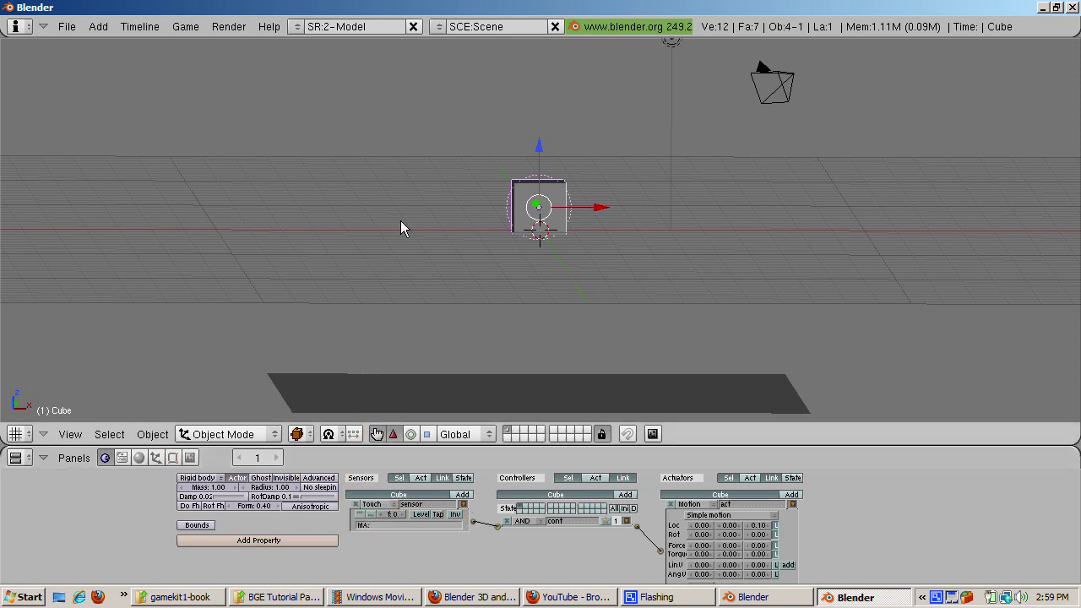
key(p)
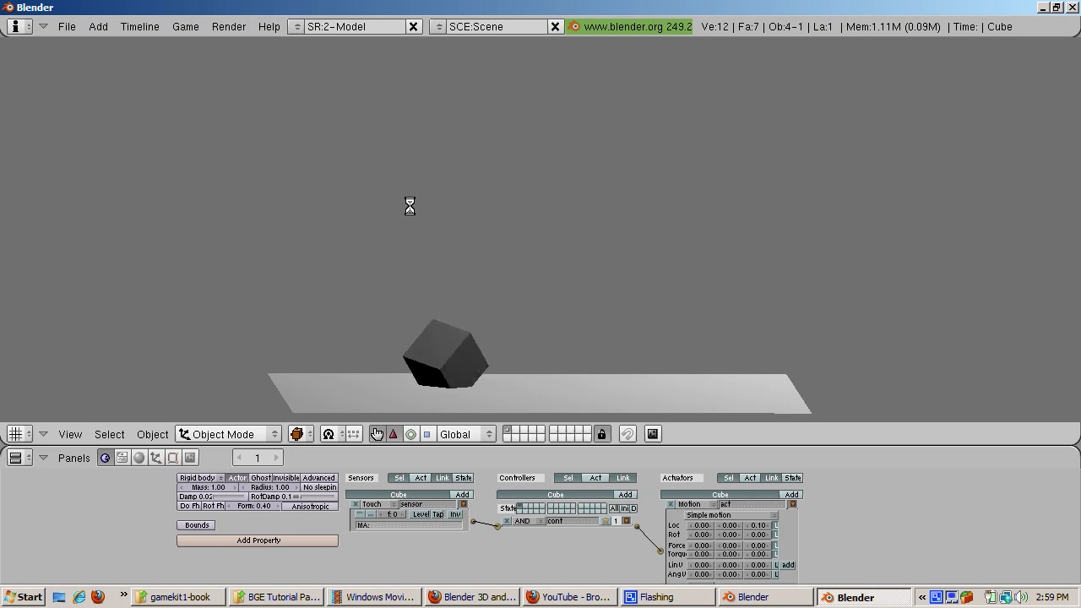
key(Escape)
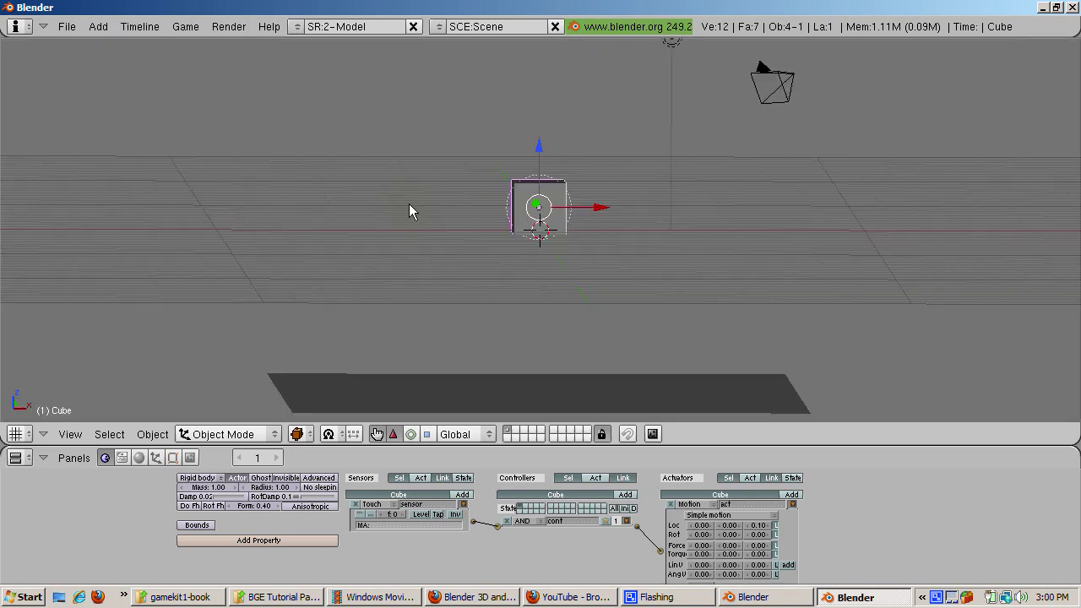
key(p)
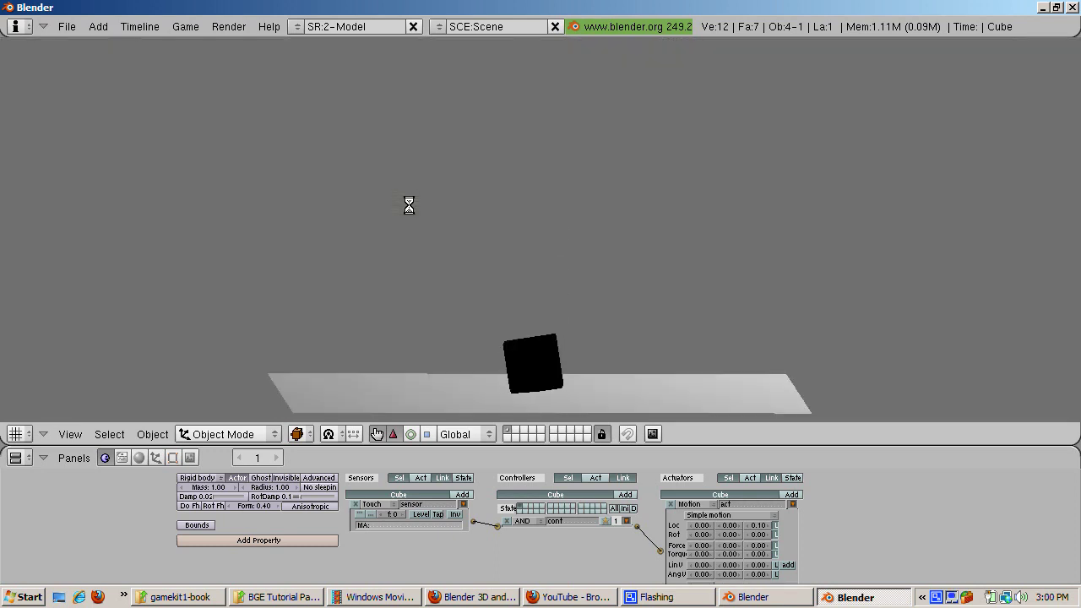
key(Escape)
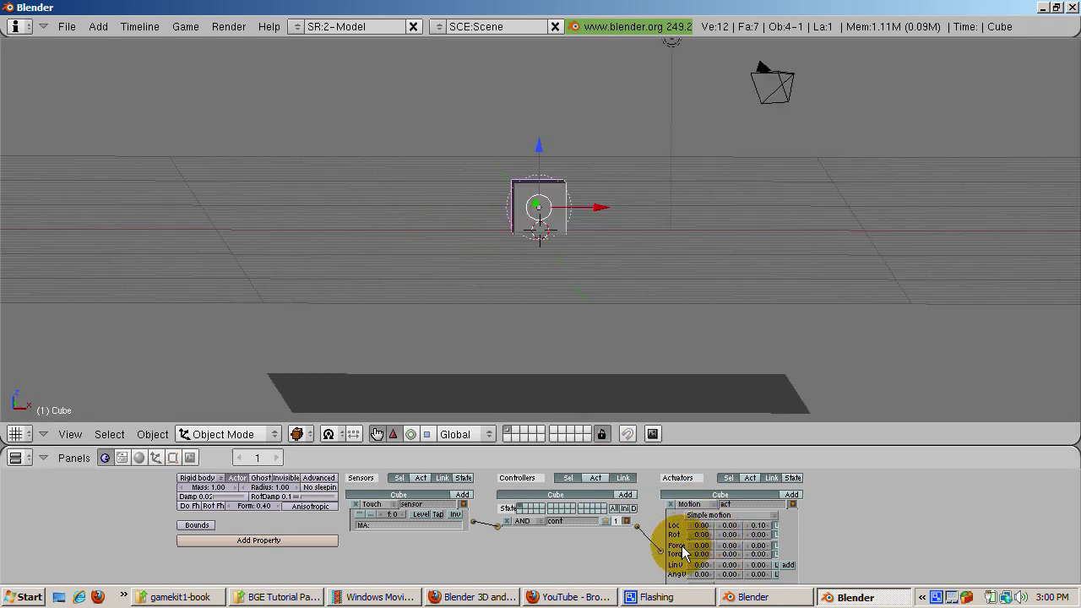
- Reset the Motion actuator's Z location to 0.00
click(756, 526)
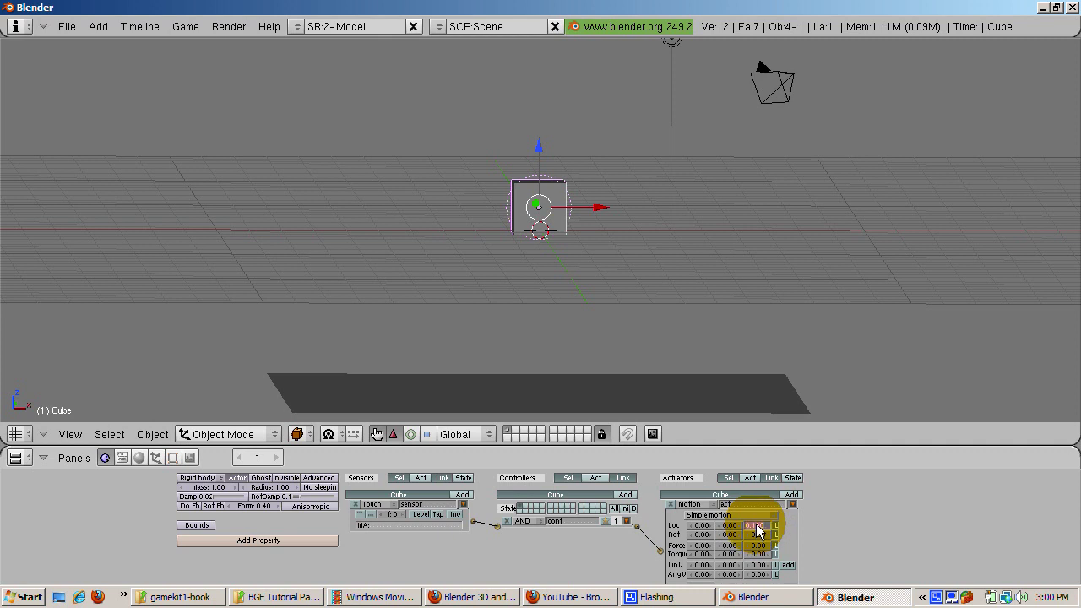
text(0)
key(Return)
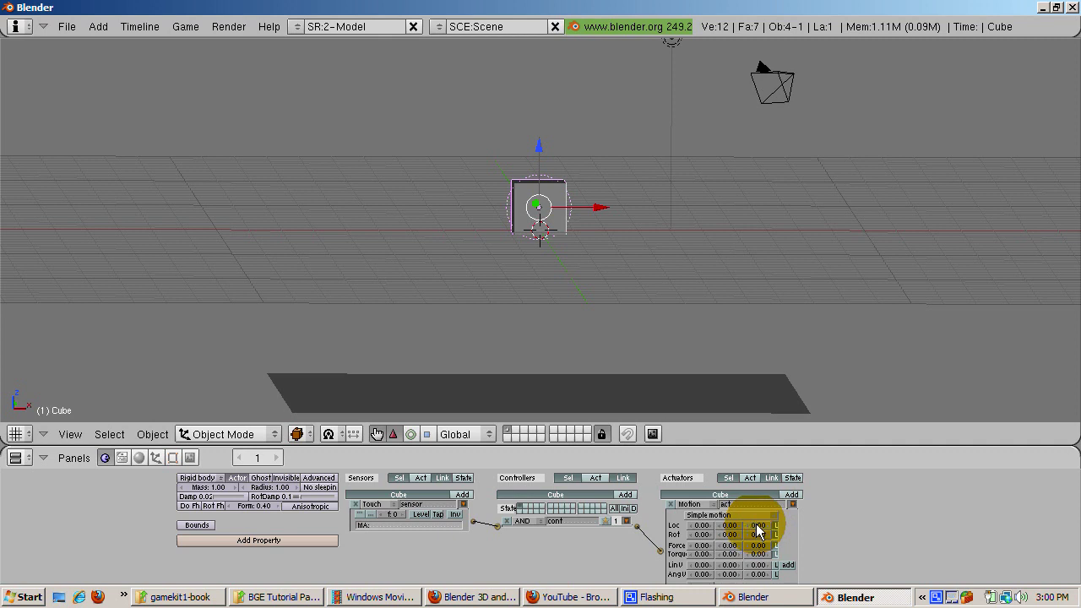
- Give the cube an X linear velocity of 1.00 and test-run the game
click(702, 565)
text(1)
key(Escape)
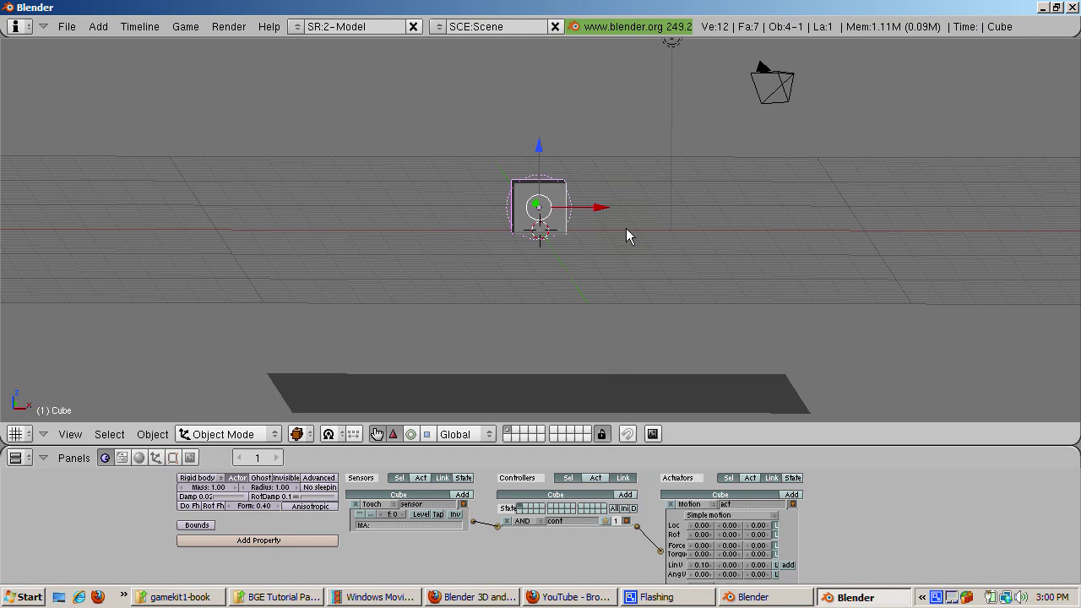
key(p)
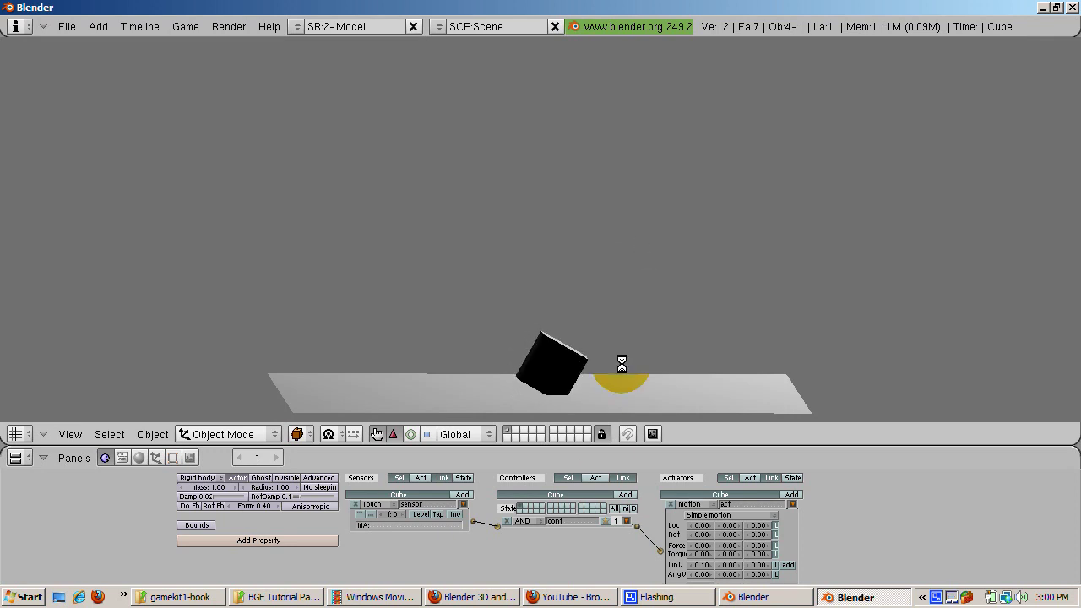
key(Escape)
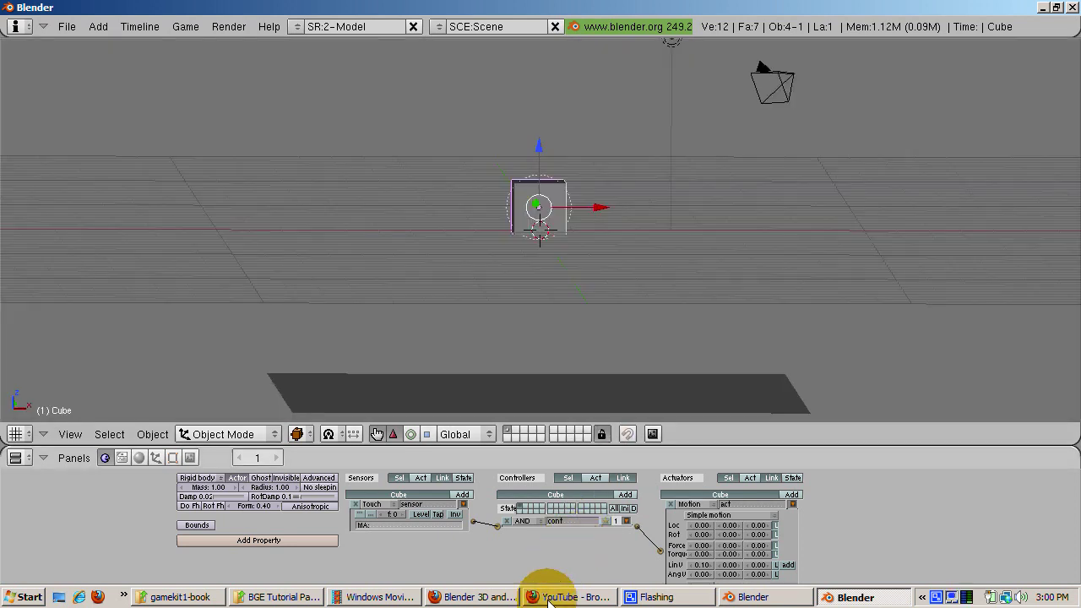
click(698, 565)
- Confirm the X linear velocity of 1.00 and test the game twice
text(1)
key(Return)
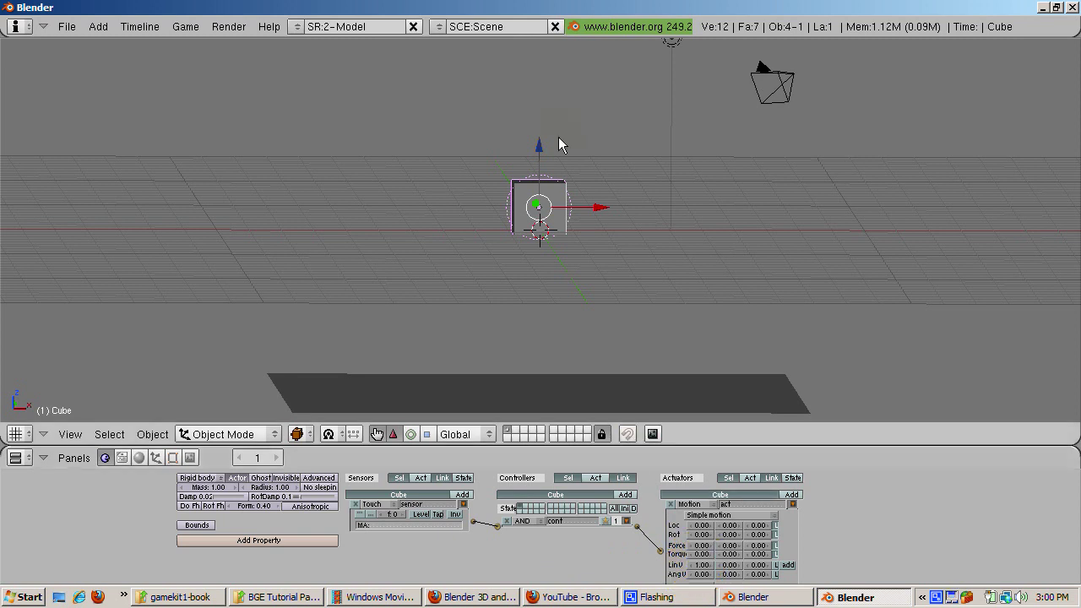
key(p)
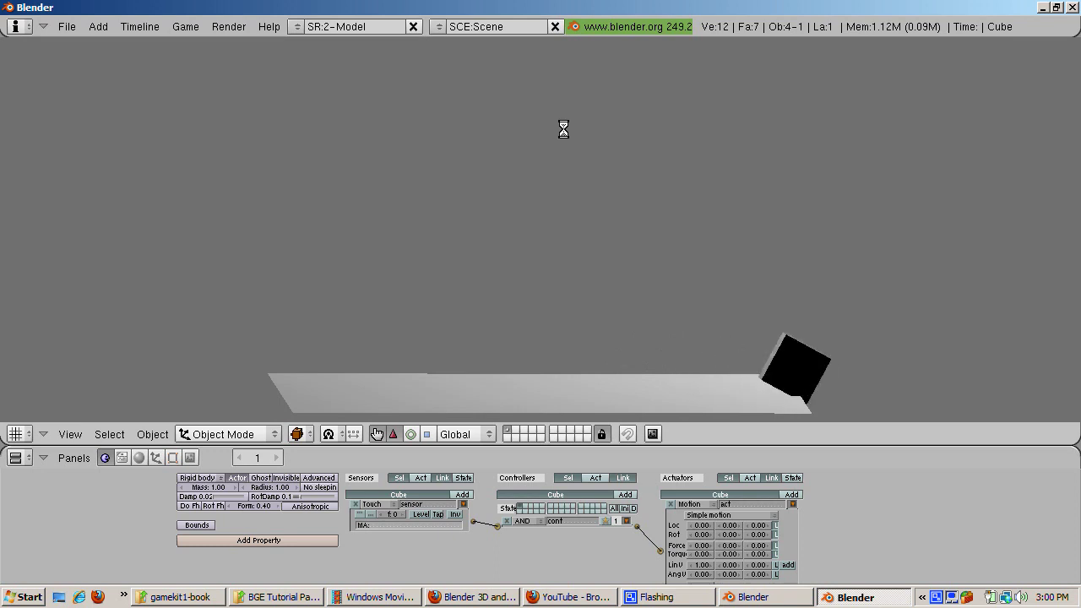
key(Escape)
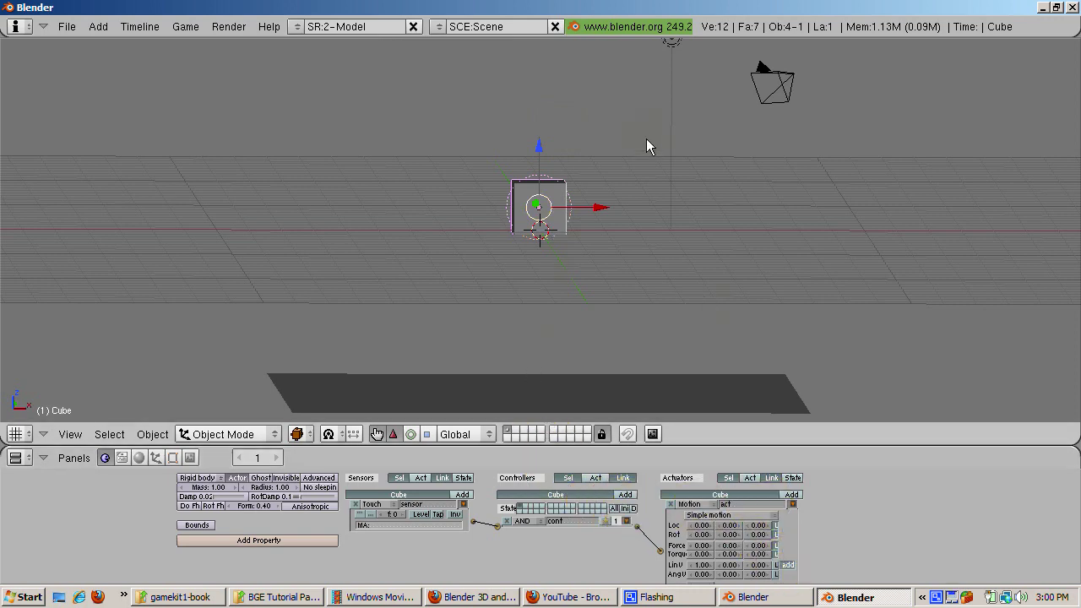
key(p)
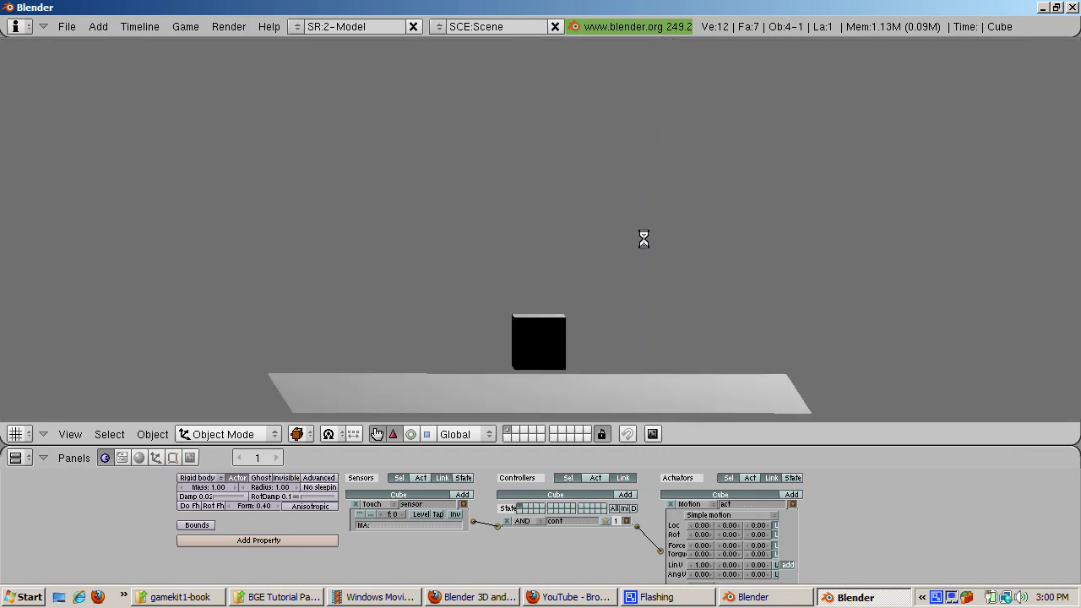
key(Escape)
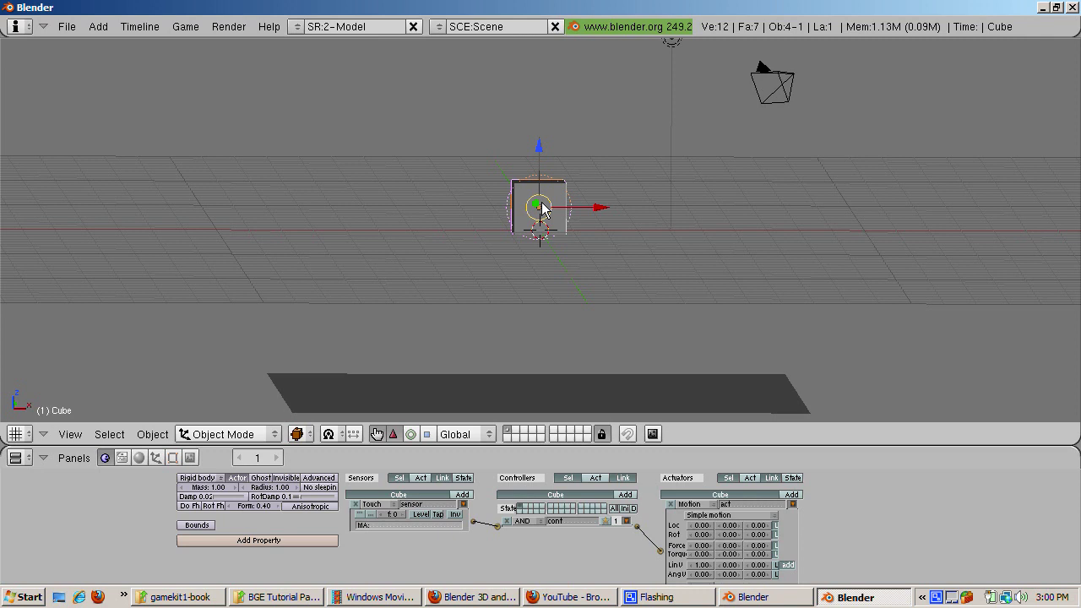
- Lower the X linear velocity to 0.10, test it, and switch to an empty layer
click(698, 564)
text(0.1)
key(Return)
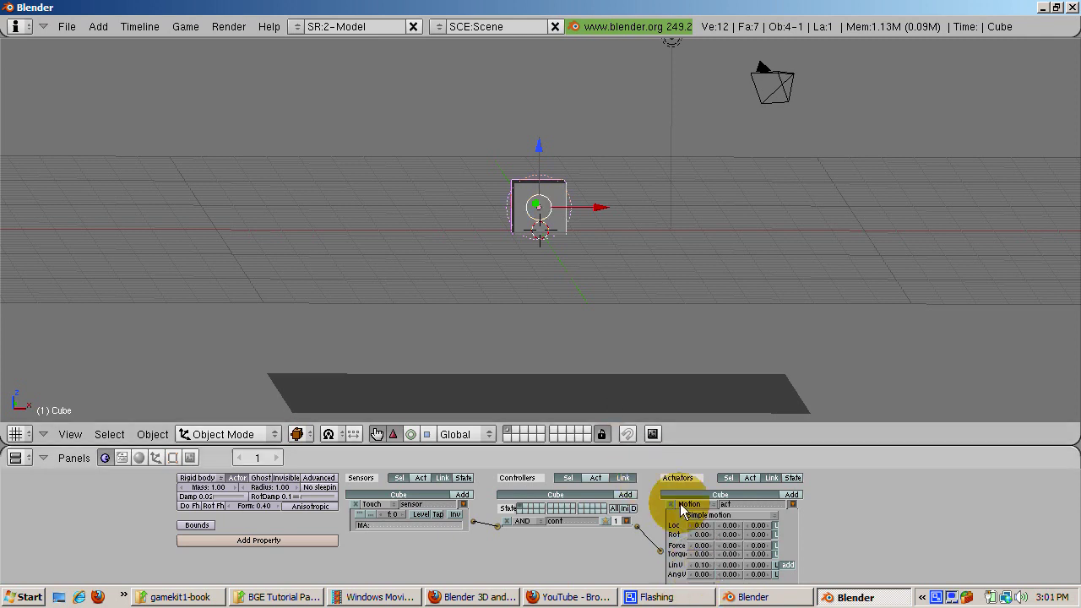
key(p)
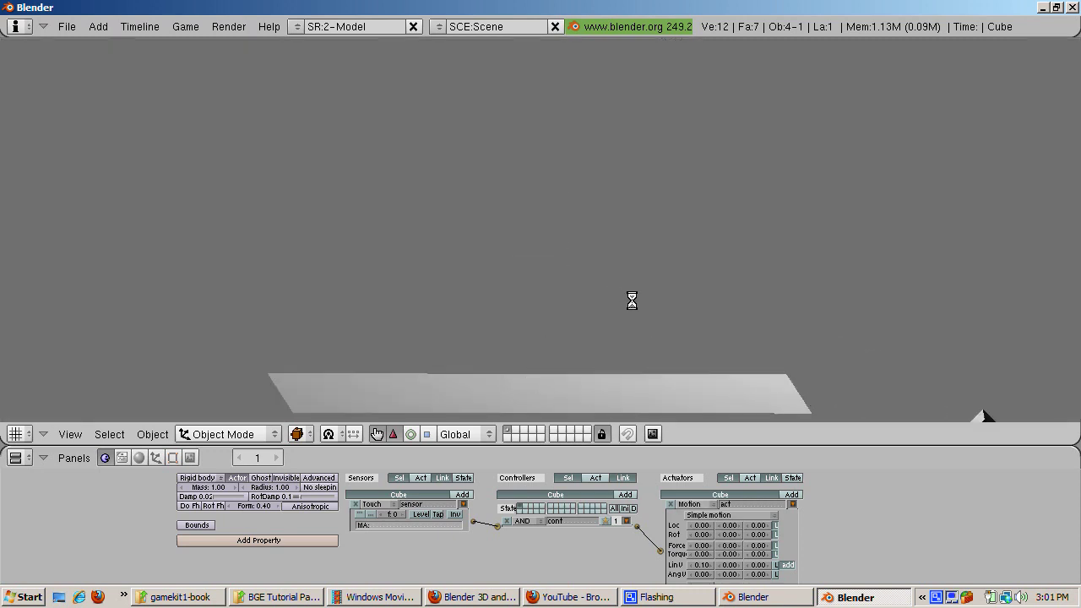
key(Escape)
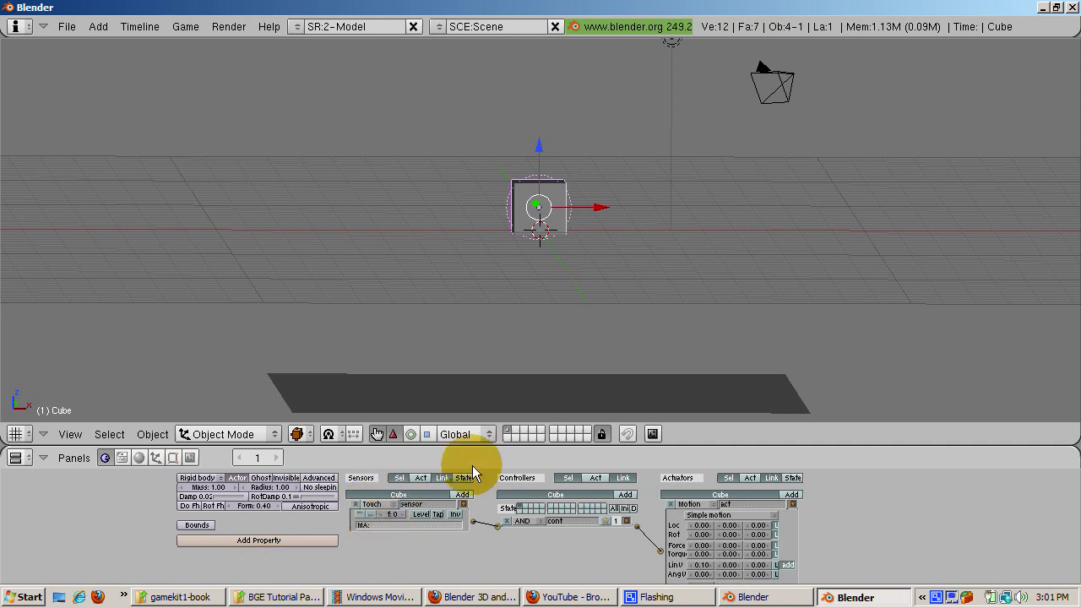
click(517, 434)
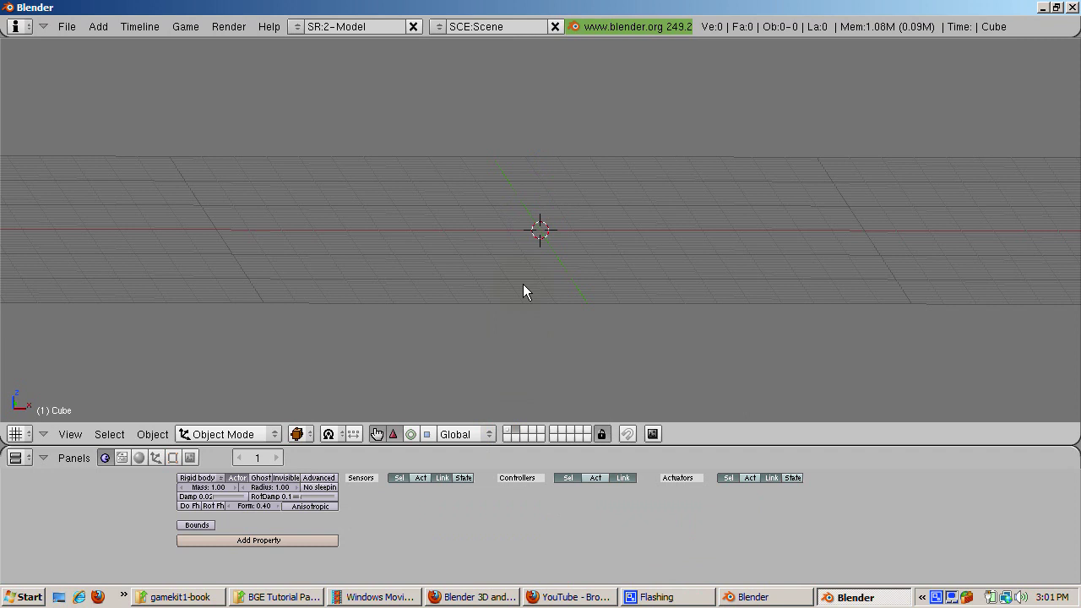
- Add a Suzanne monkey mesh on the empty layer, then show the cube's layer again
key(space)
mouse_move(587, 282)
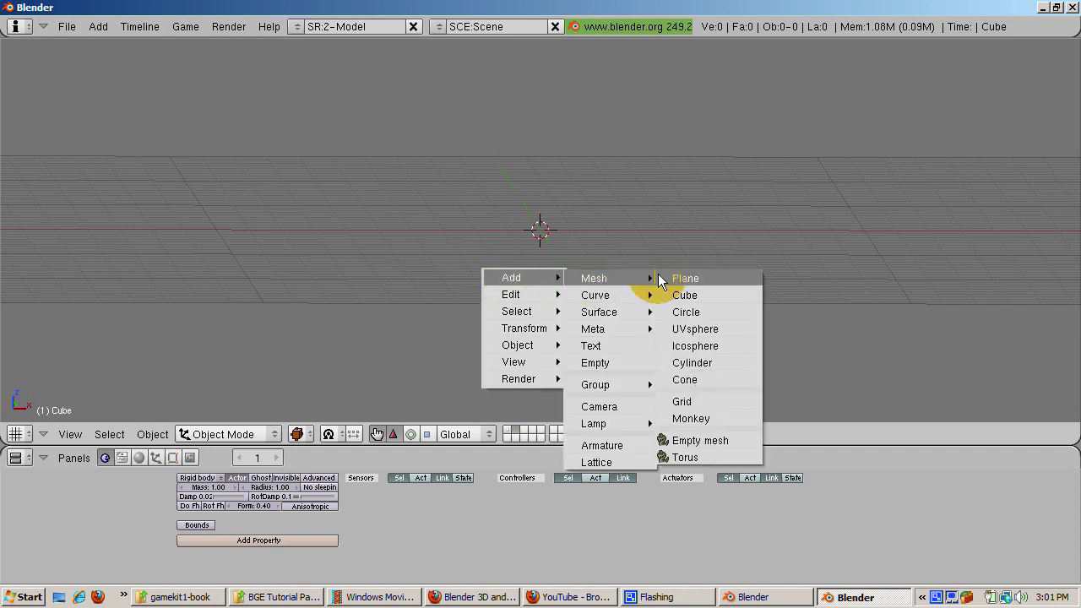
click(684, 418)
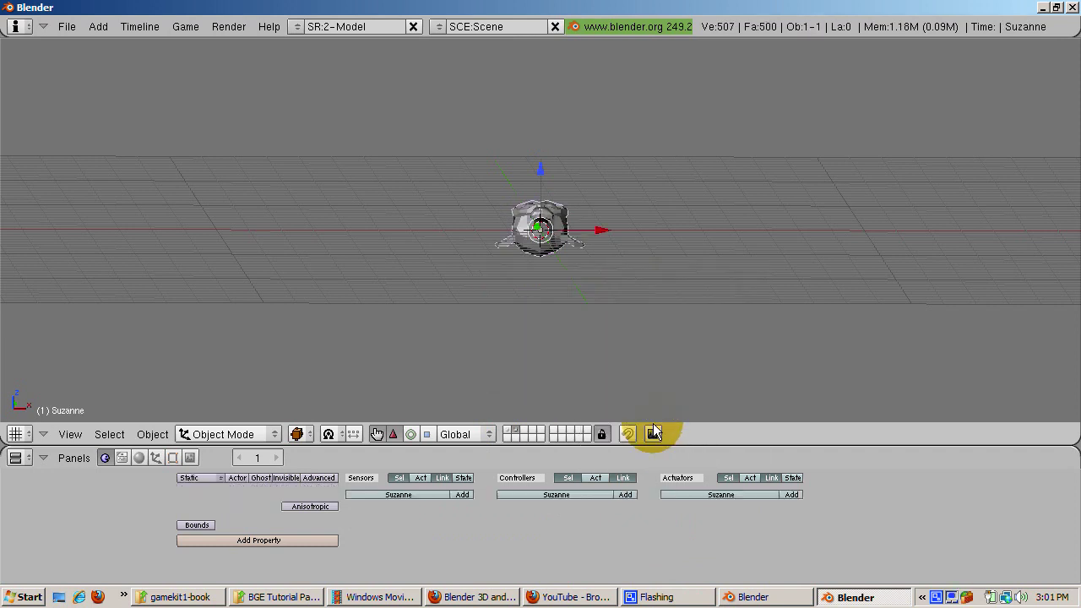
click(508, 434)
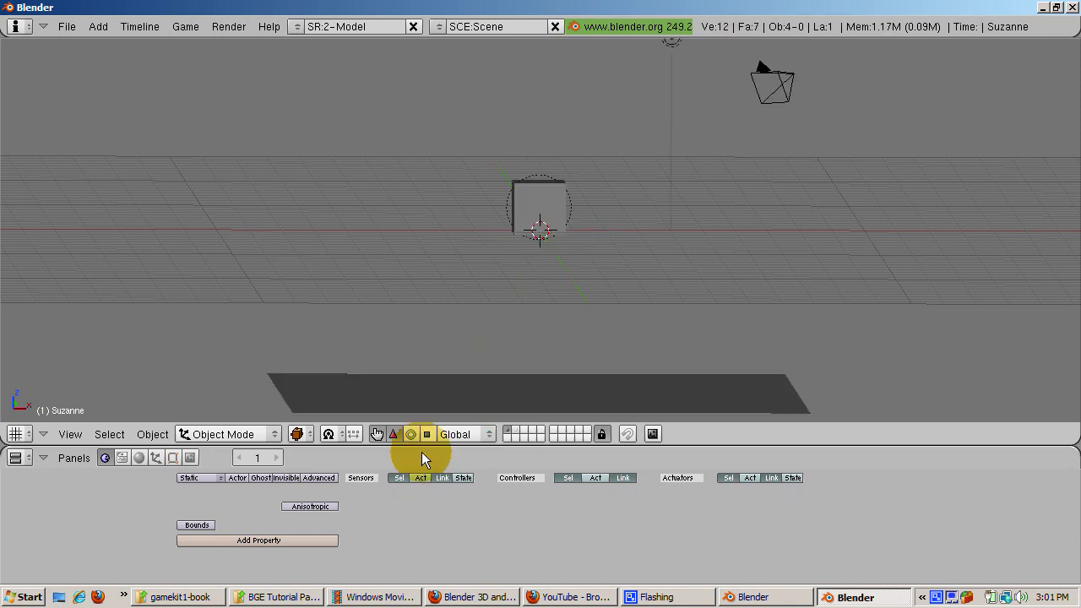
click(393, 479)
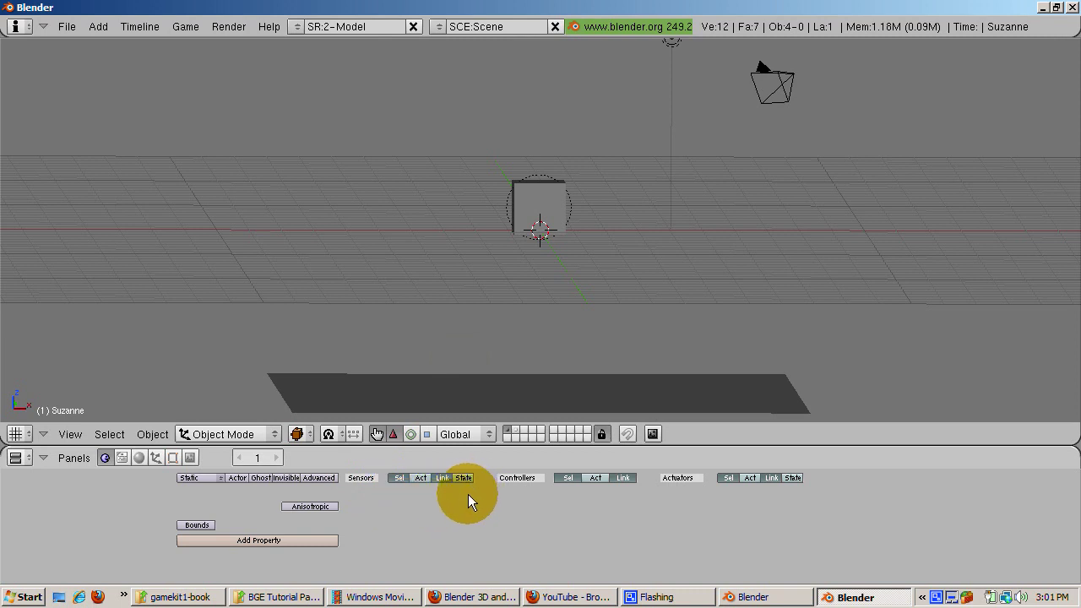
- Select the cube and switch its Touch sensor to a Keyboard sensor with key R
right_click(538, 243)
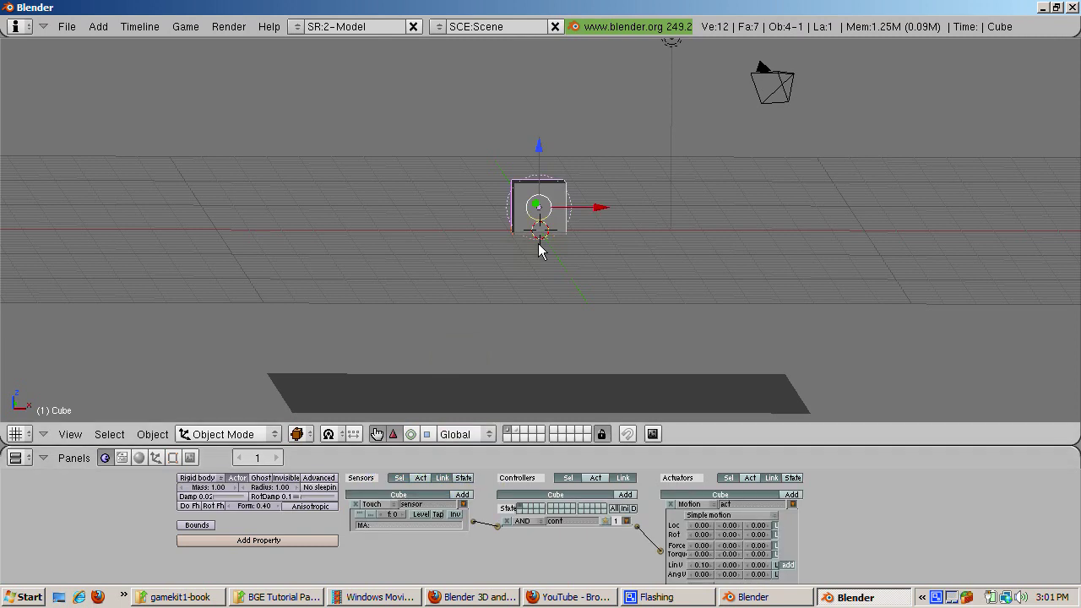
click(375, 505)
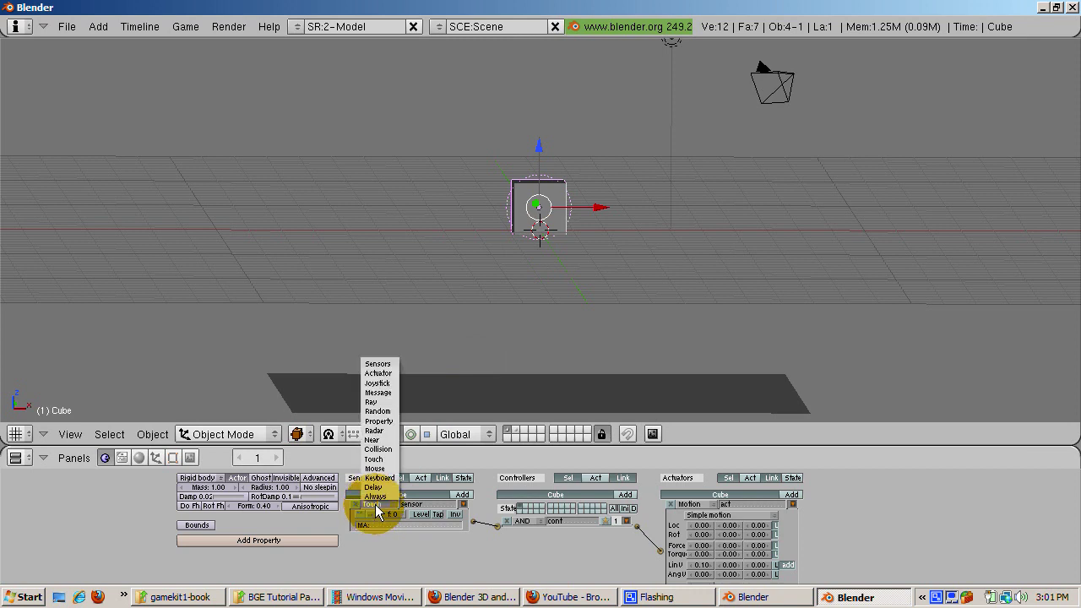
click(375, 479)
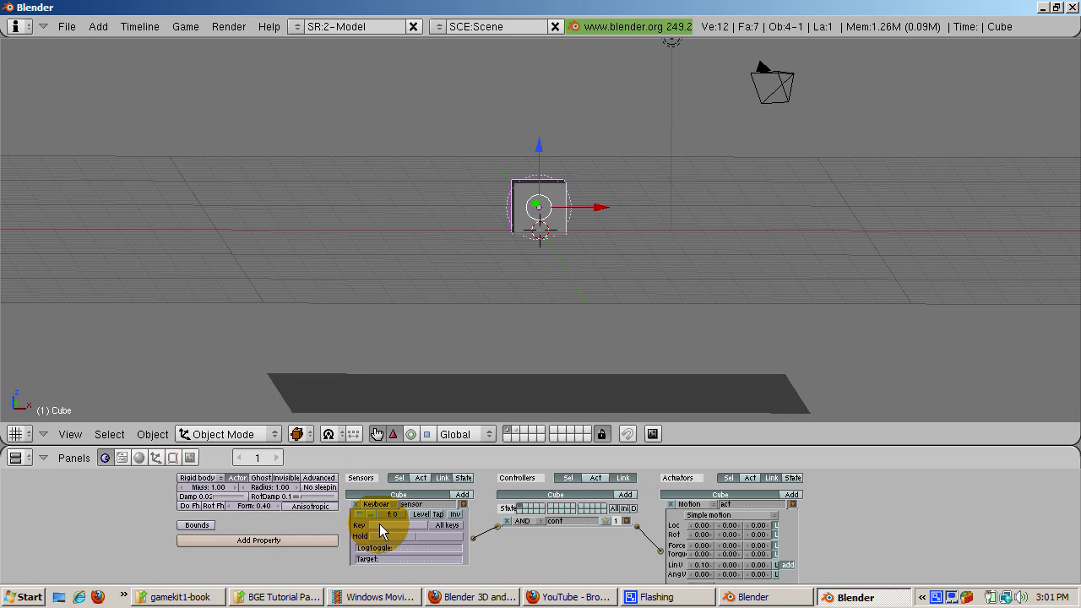
click(379, 524)
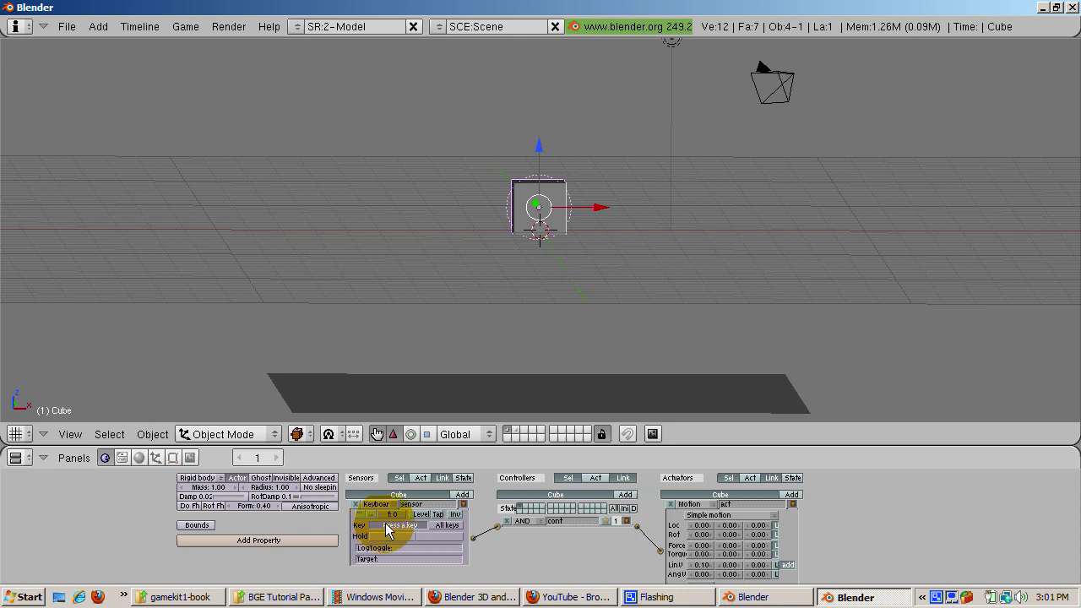
key(r)
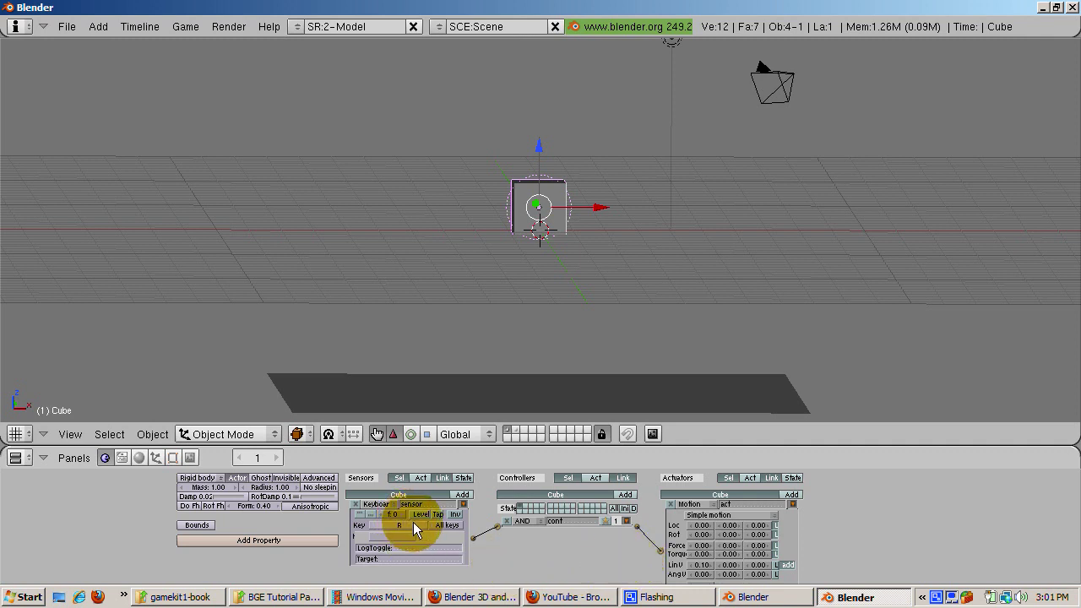
- Change the Motion actuator to an Edit Object actuator in Replace Mesh mode using Suzanne
click(690, 505)
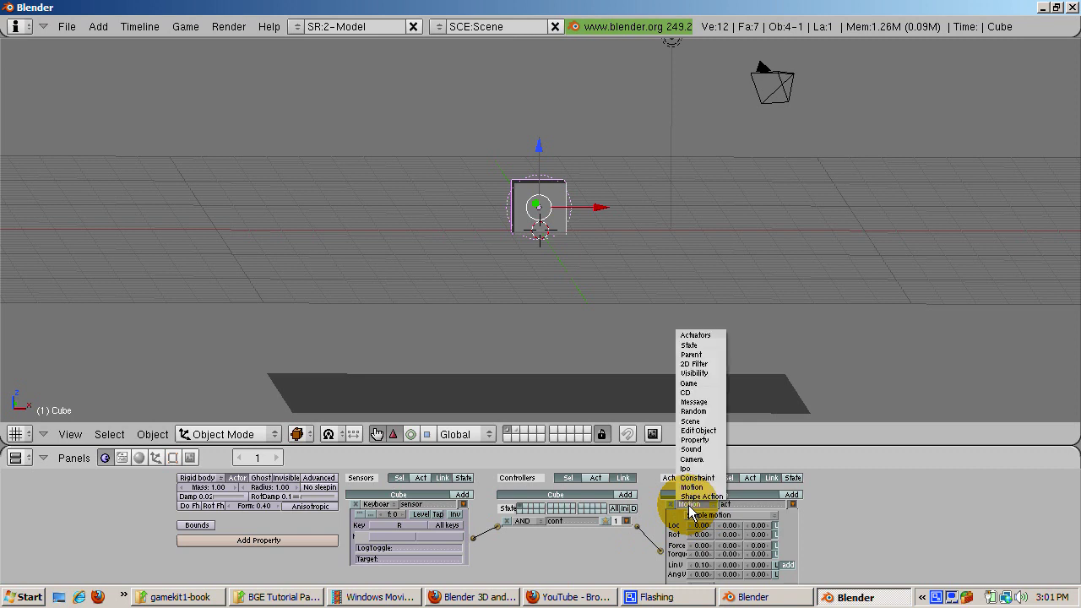
click(693, 429)
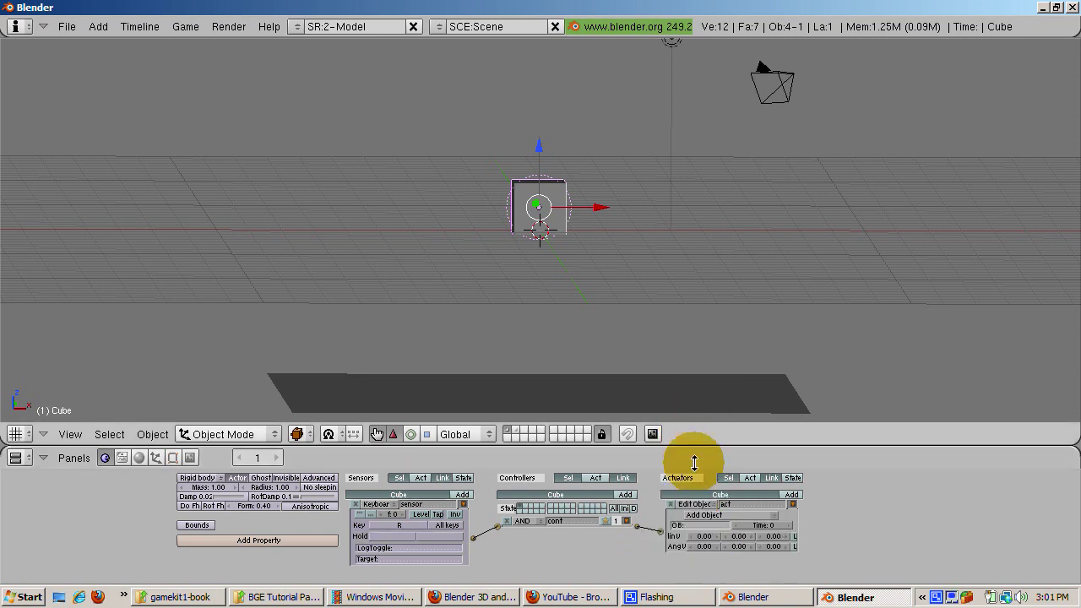
click(704, 516)
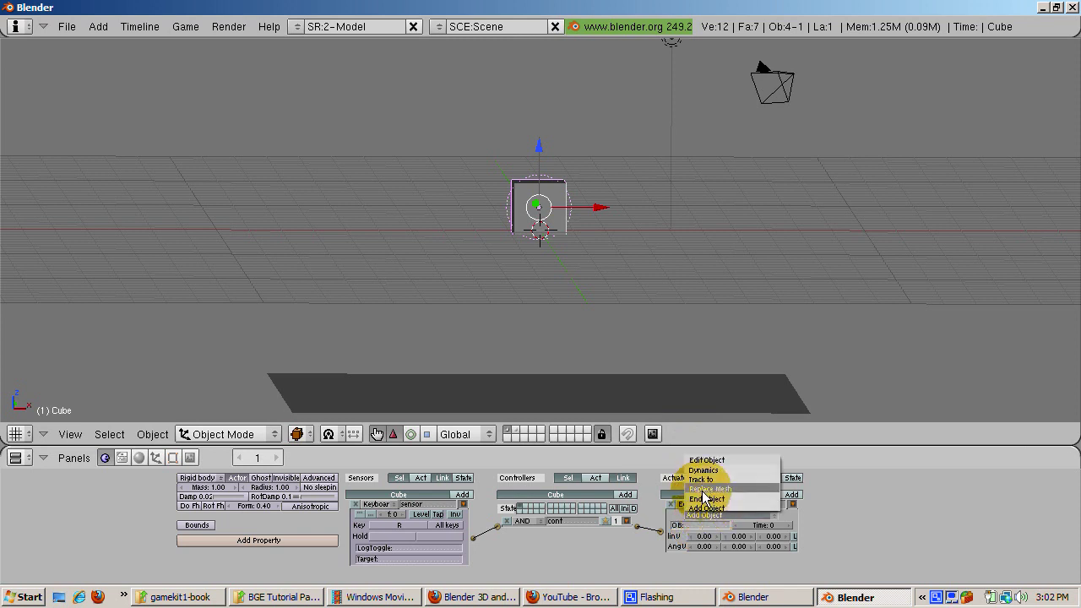
click(702, 490)
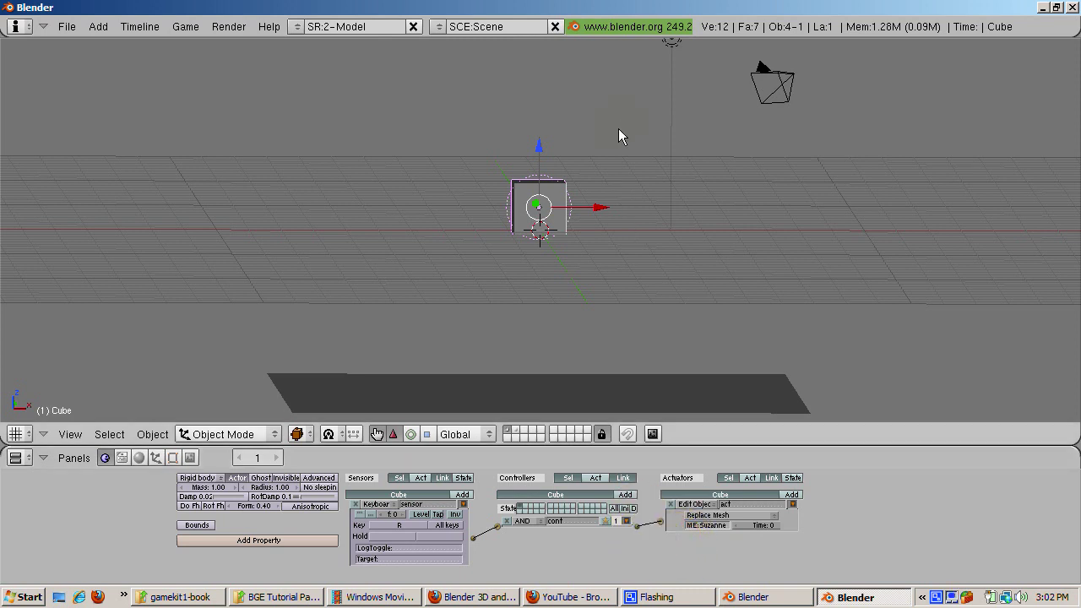
key(p)
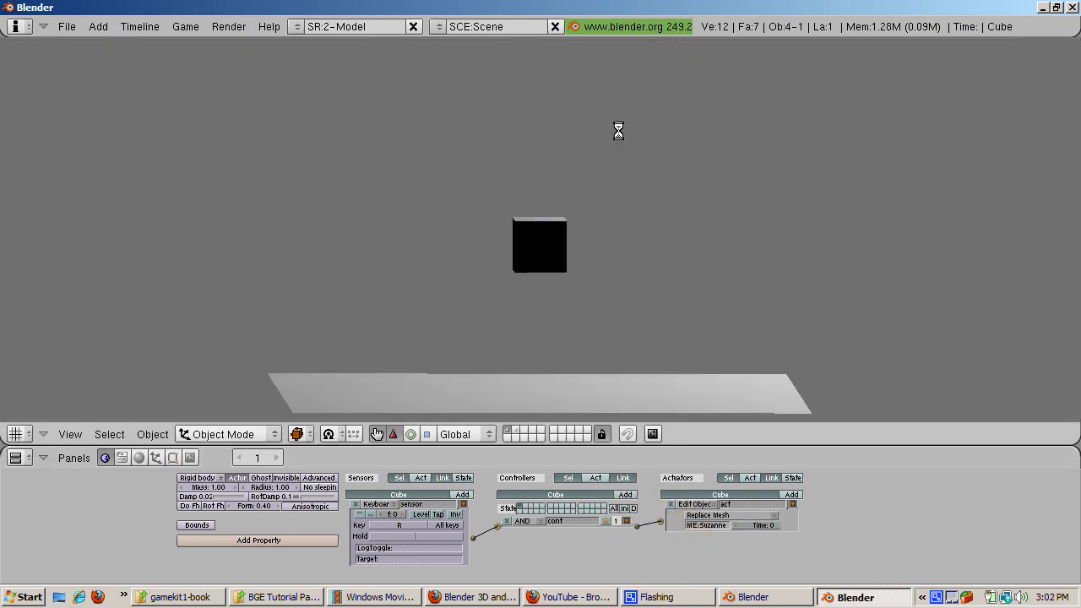
click(446, 411)
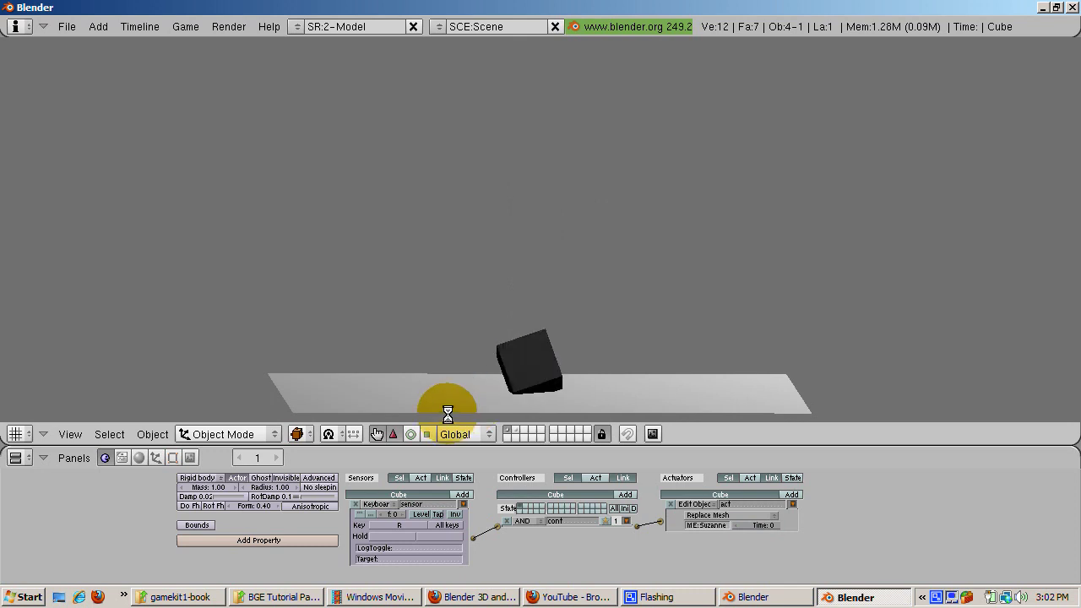
key(r)
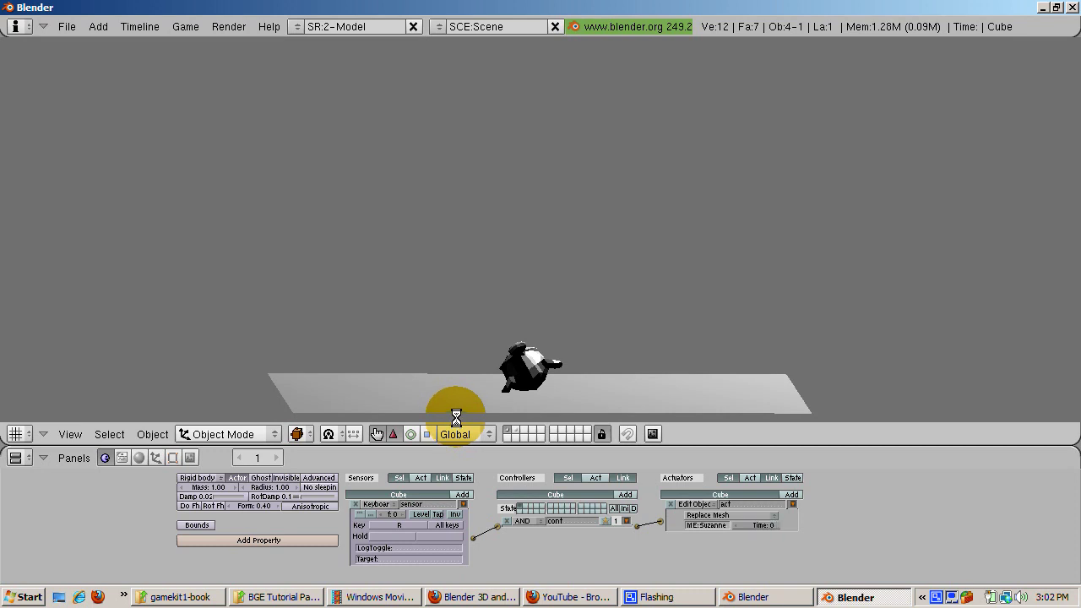
key(Escape)
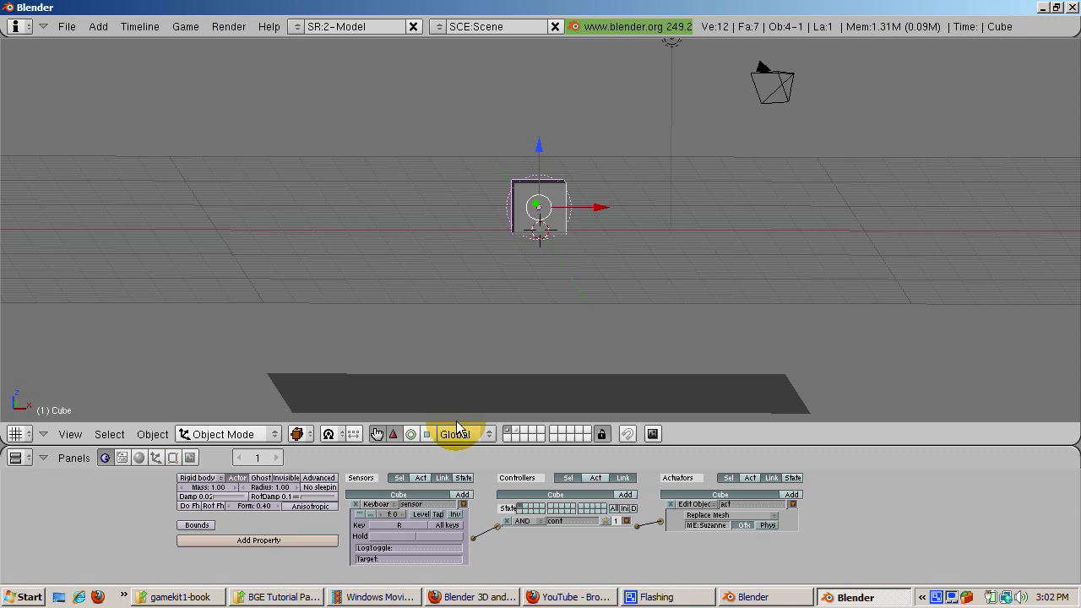
- Test the game, pressing R to swap in Suzanne, then exit with Esc
key(p)
key(r)
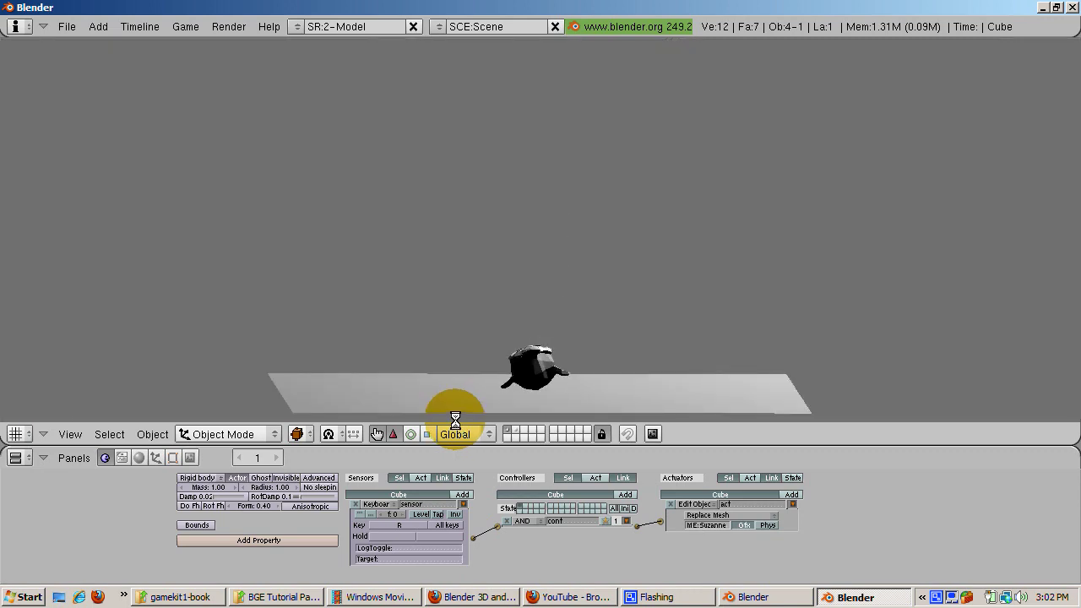
key(Escape)
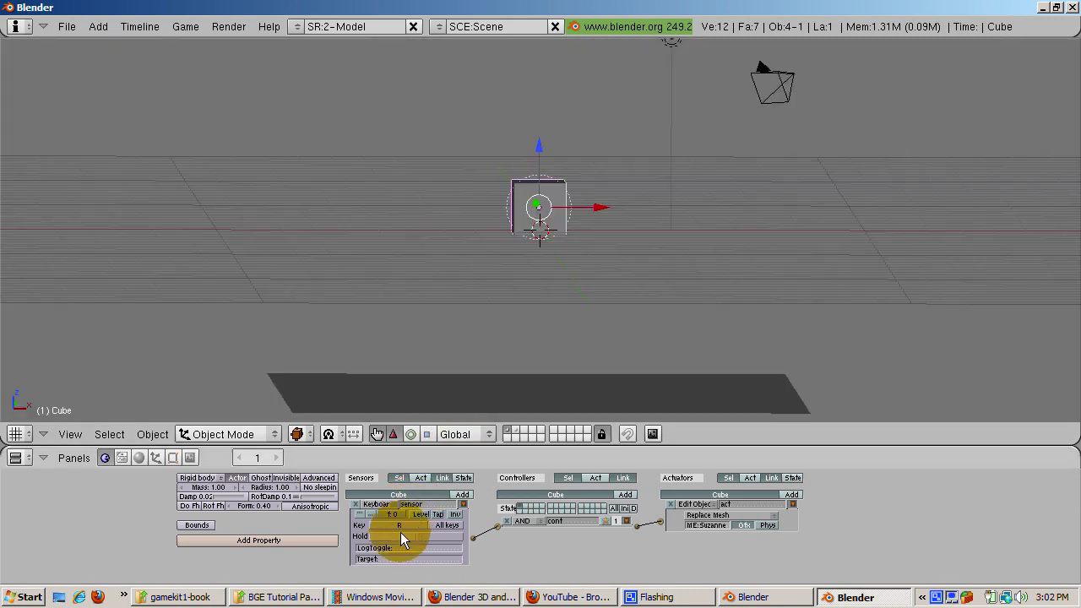
- Collapse the Keyboard sensor and Edit Object actuator, then add a second sensor
click(463, 504)
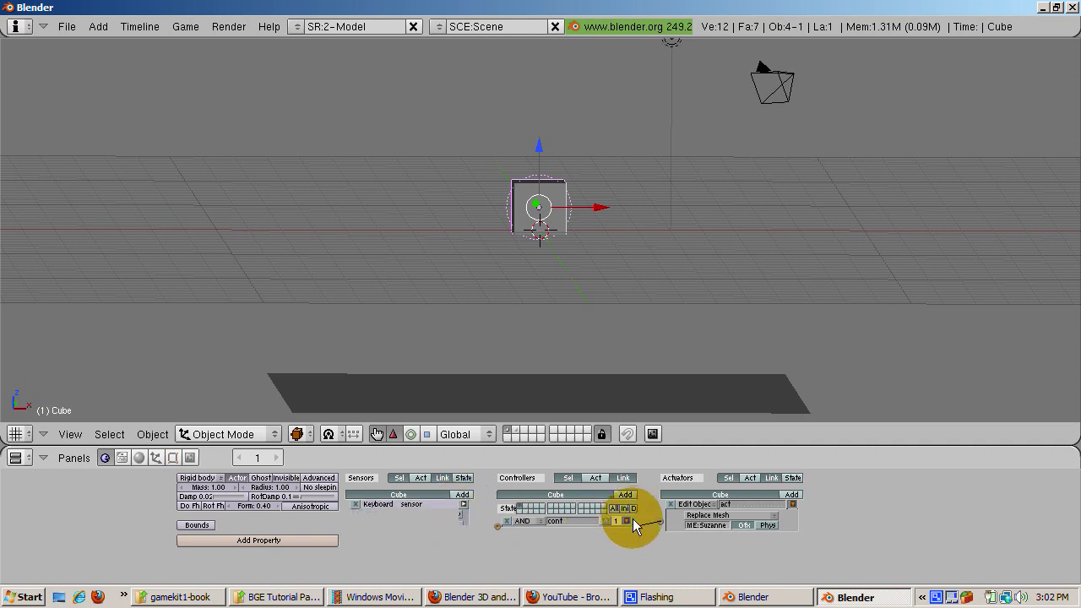
click(793, 504)
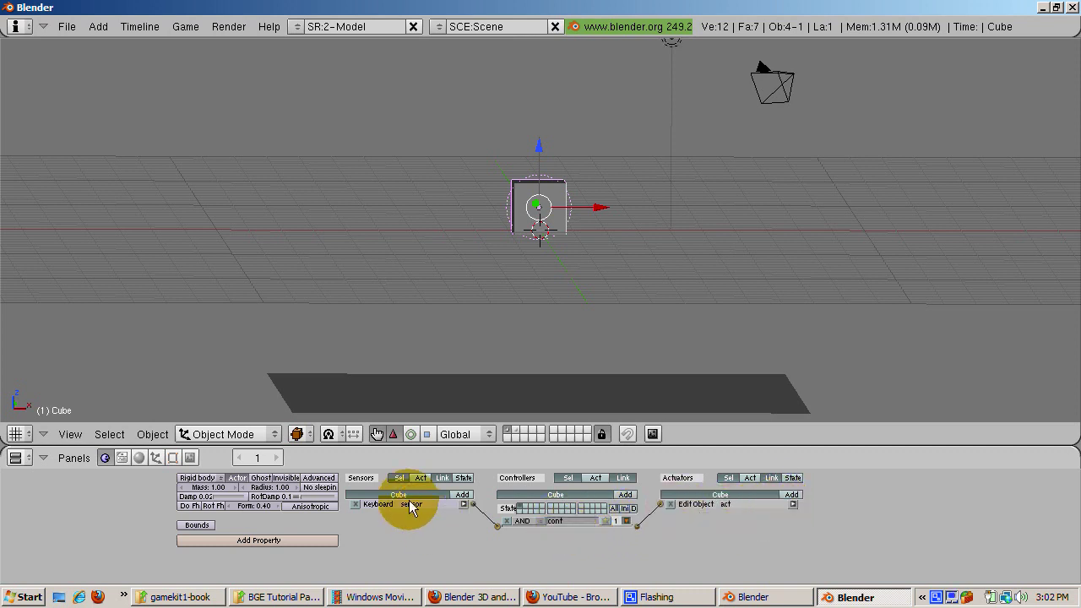
click(460, 494)
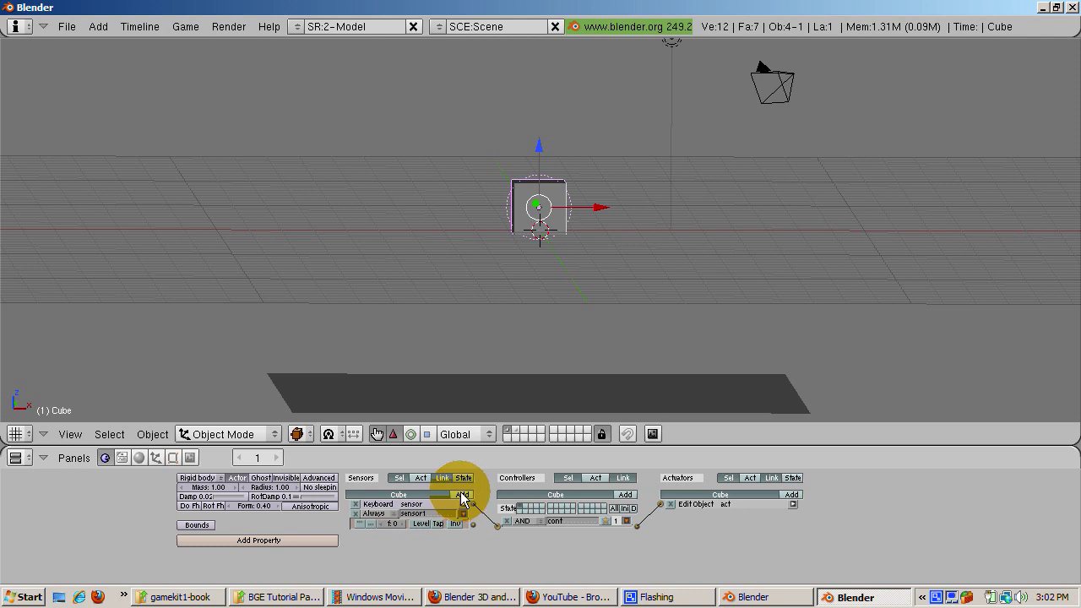
- Add a second AND controller and Motion actuator, collapsing the new actuator
click(625, 496)
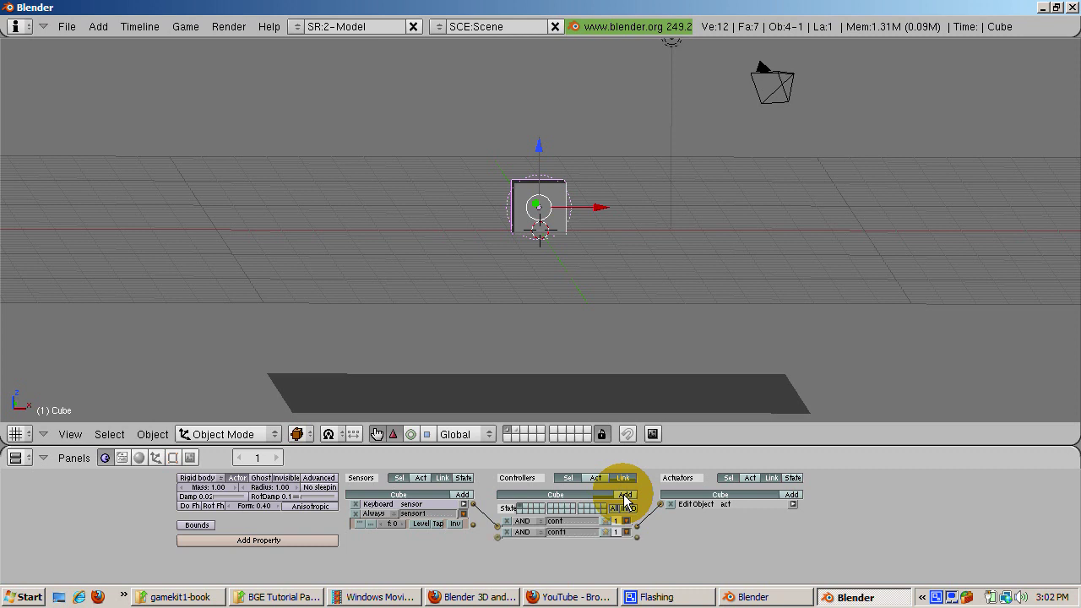
click(791, 494)
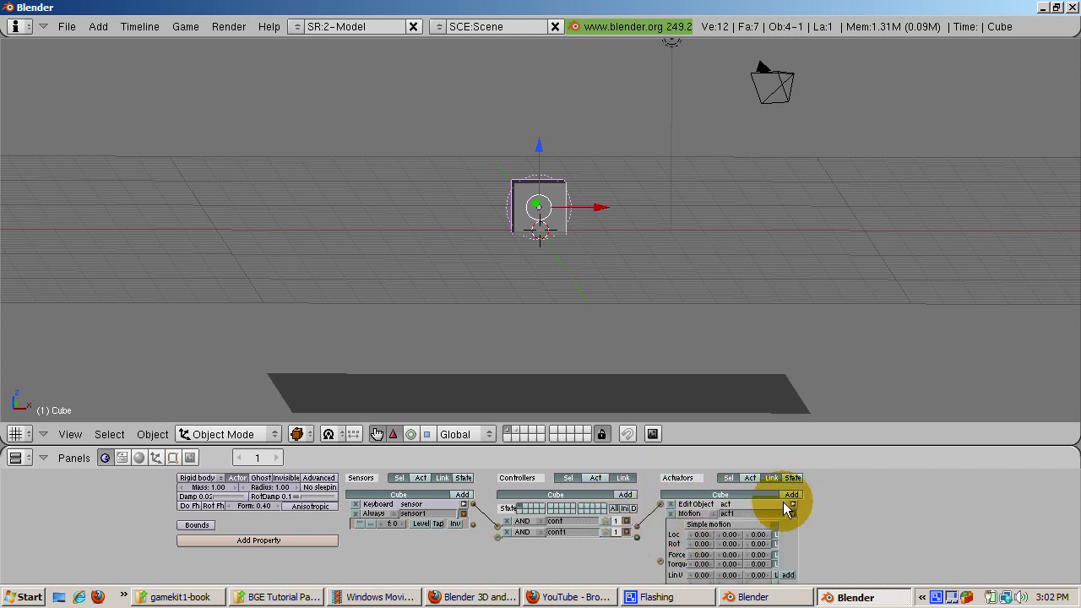
click(792, 513)
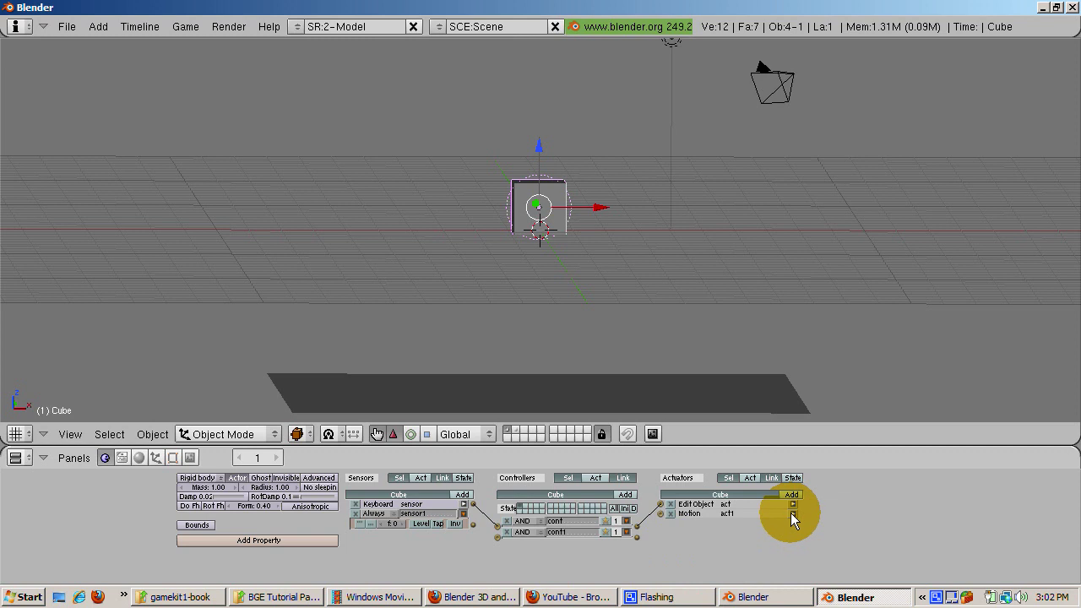
- Make the second sensor a Keyboard sensor triggered by the C key
click(367, 516)
click(368, 485)
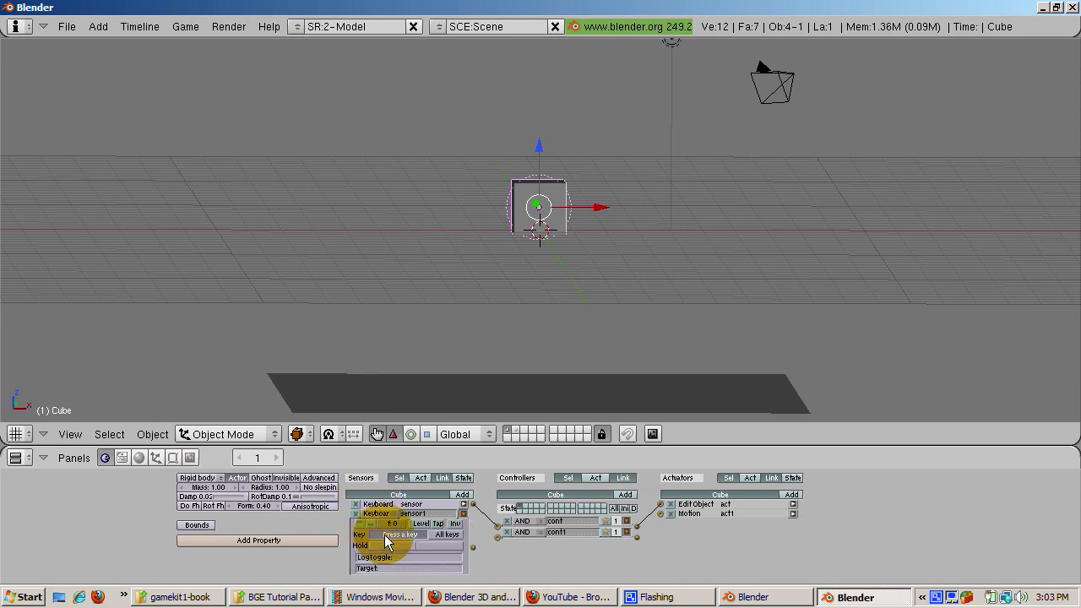
click(384, 534)
key(c)
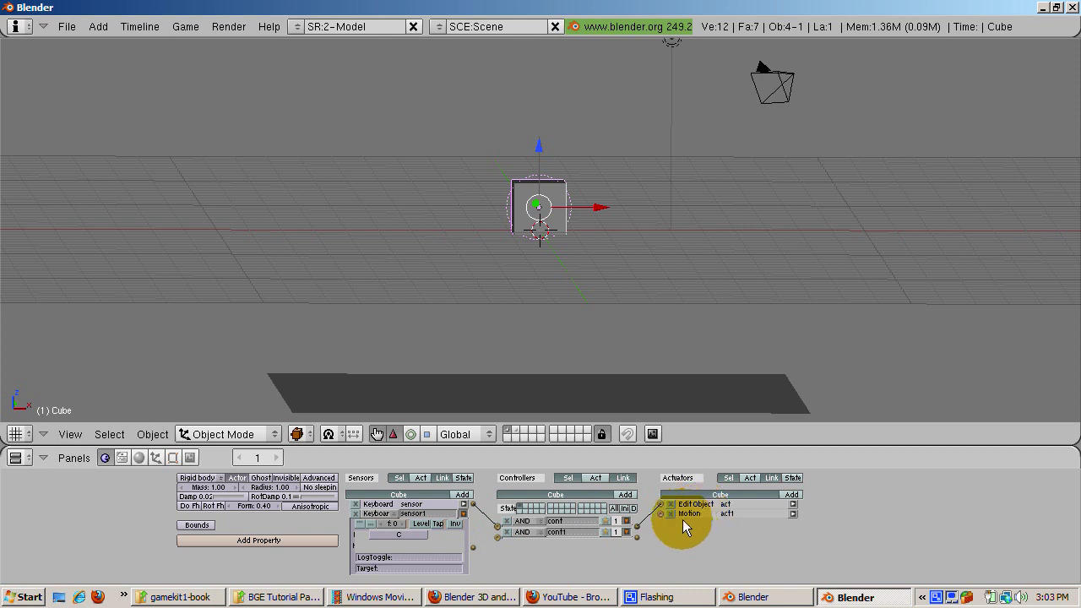
- Turn the second actuator into an Edit Object Replace Mesh actuator using the Cube mesh
click(792, 512)
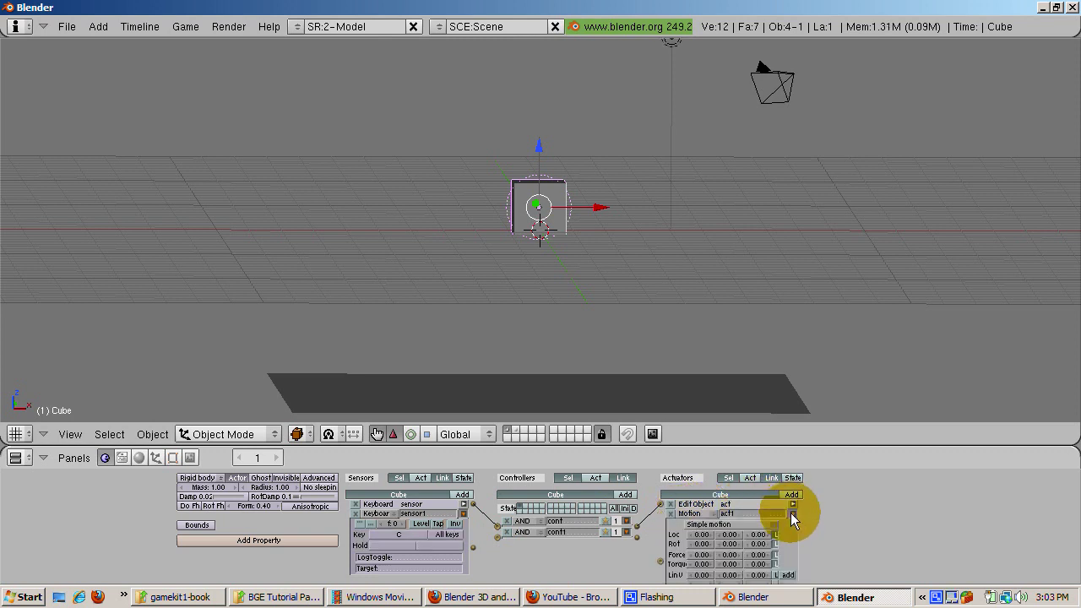
click(728, 524)
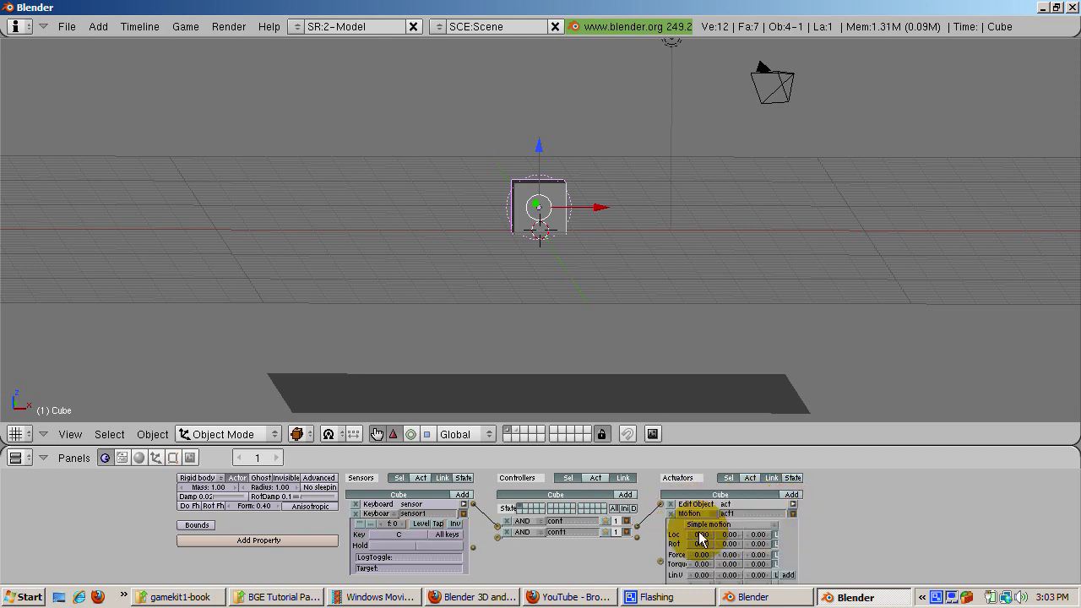
click(689, 513)
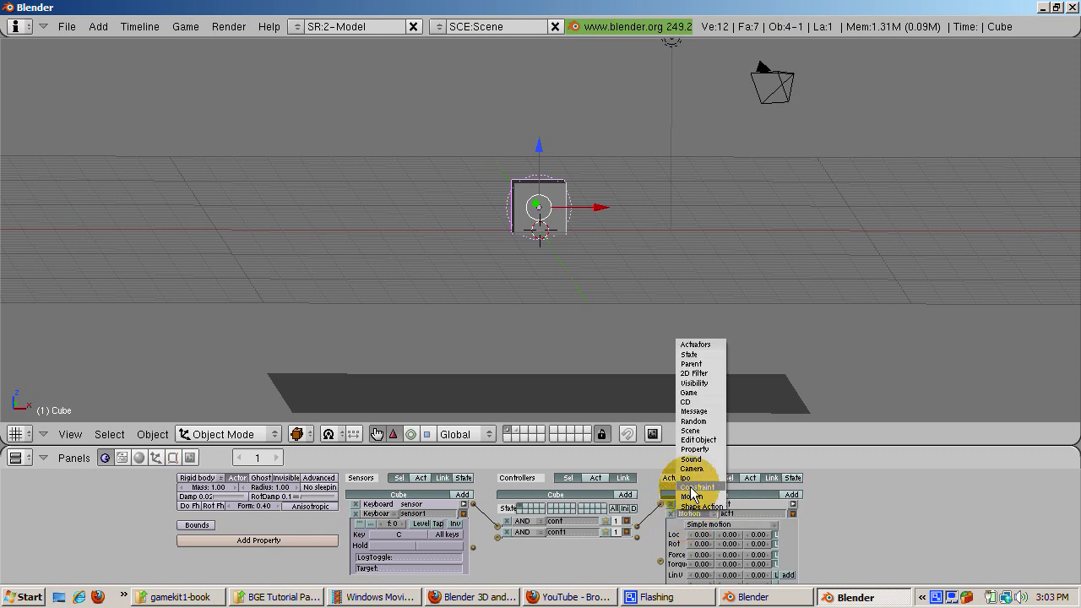
click(694, 439)
click(705, 522)
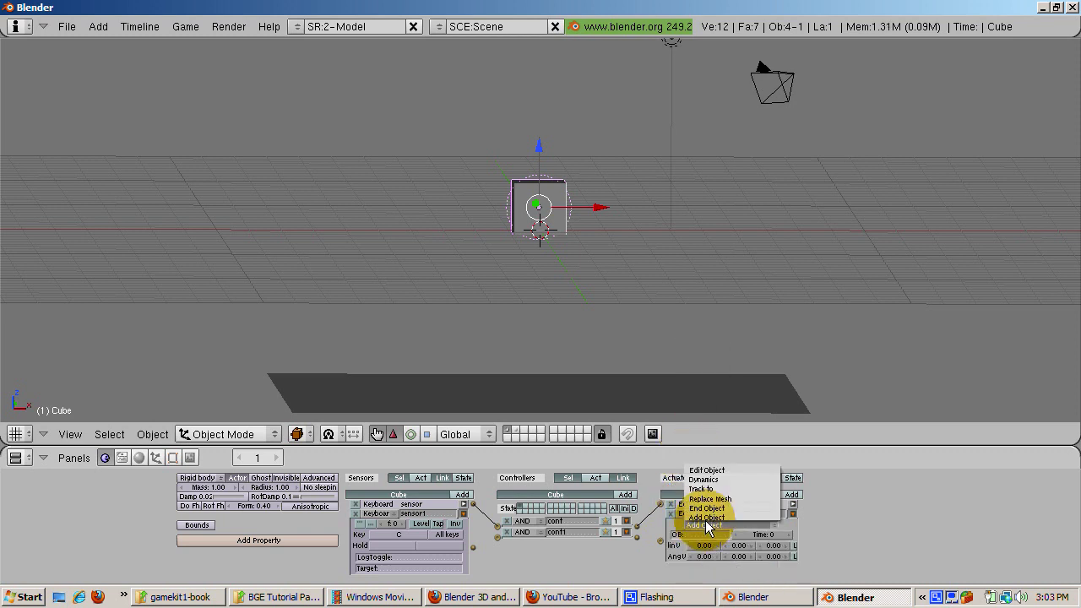
click(704, 506)
click(703, 535)
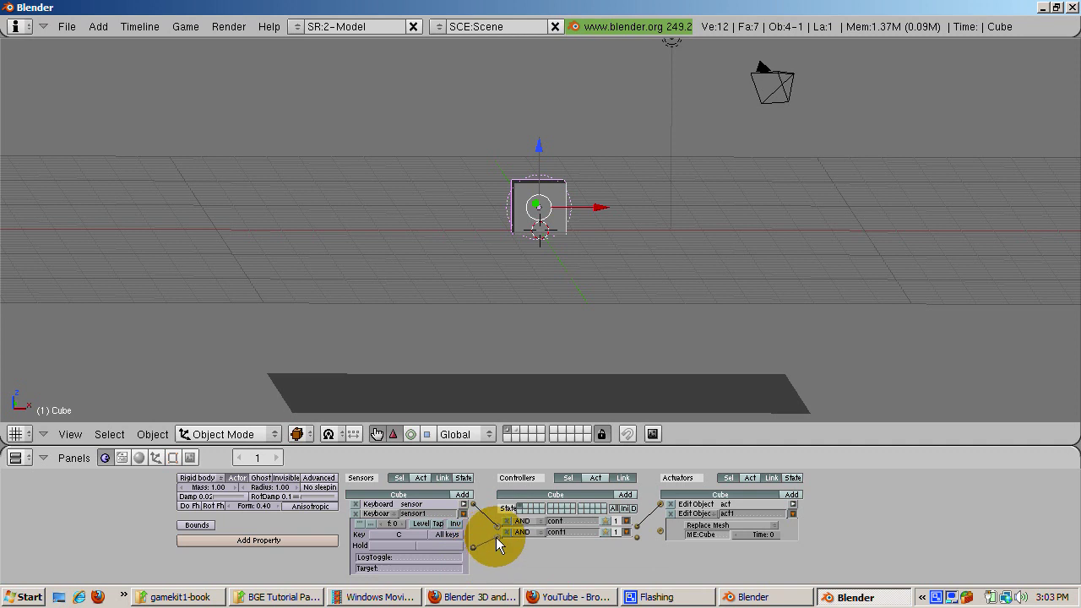
- Wire the C-key sensor to the second controller and on to the Replace Mesh actuator
drag(496, 537, 498, 537)
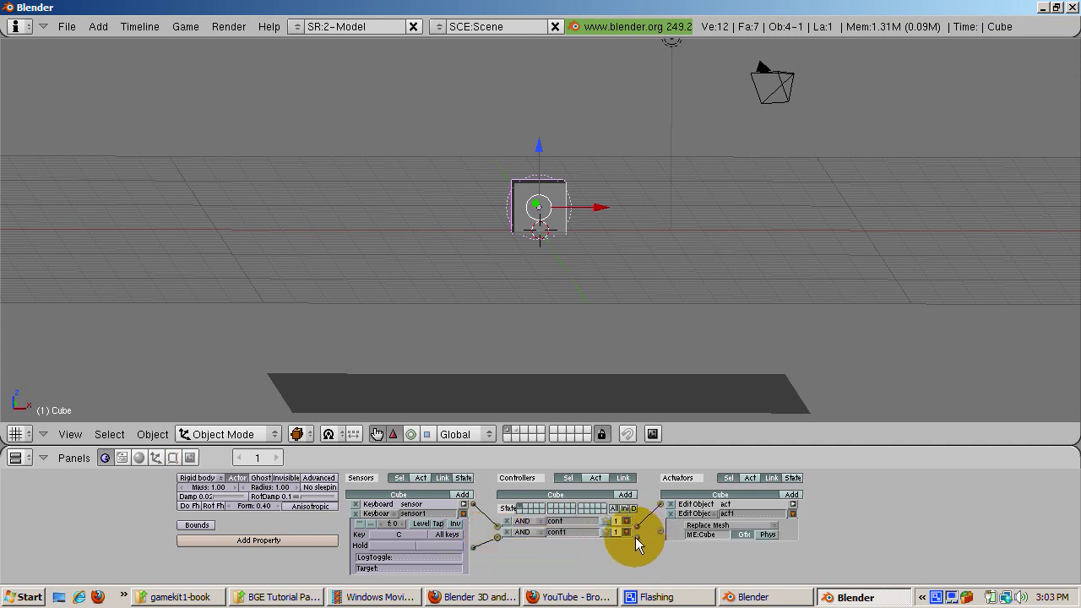
drag(636, 536, 659, 530)
middle_drag(652, 338, 649, 301)
key(p)
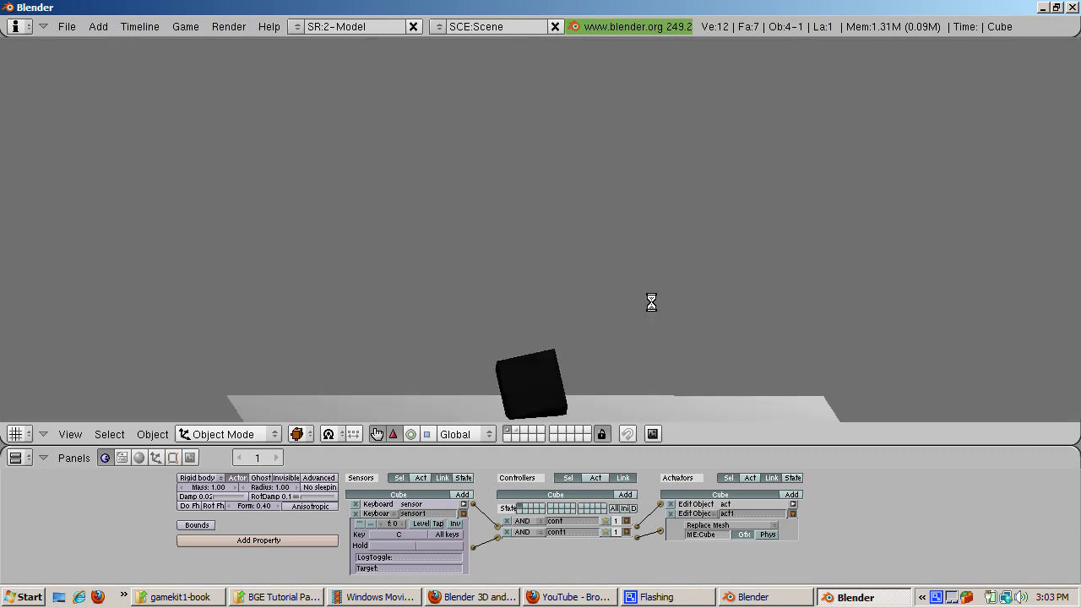
key(c)
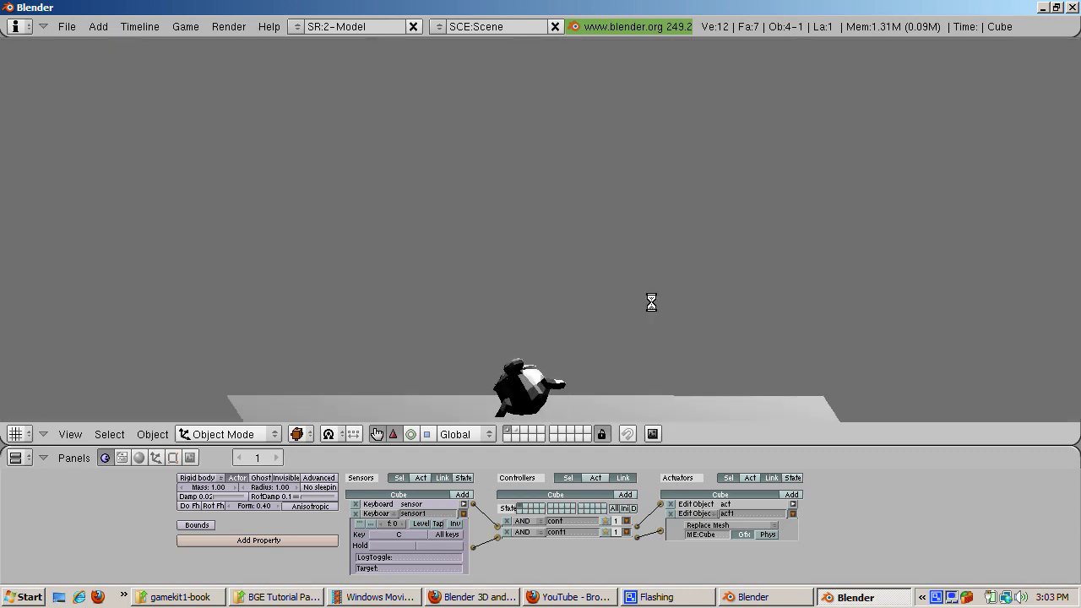
key(c)
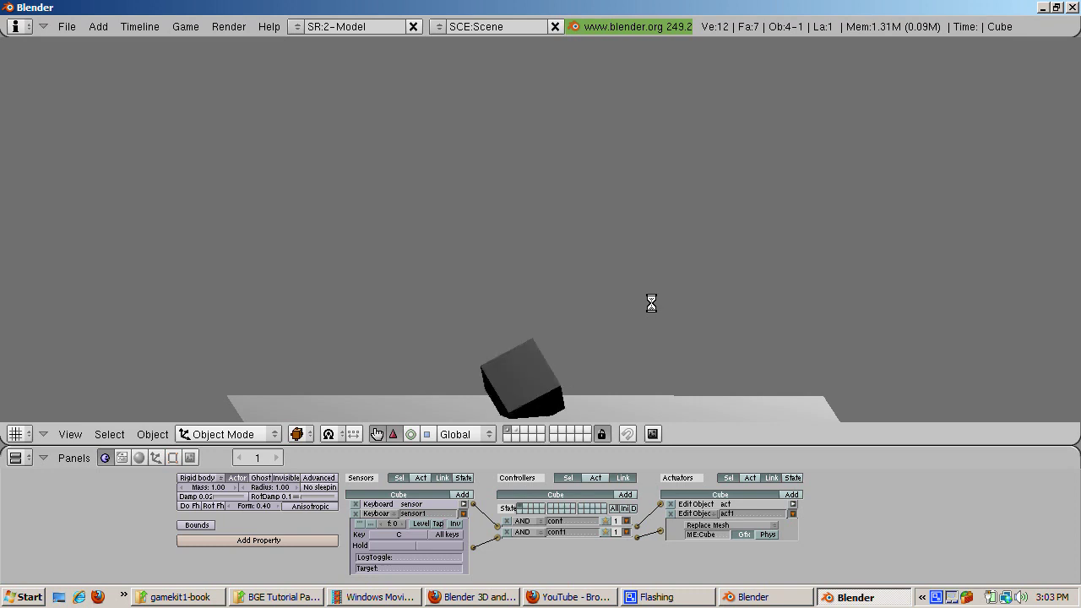
key(c)
key(c)
key(c)
key(c)
key(c)
key(c)
key(c)
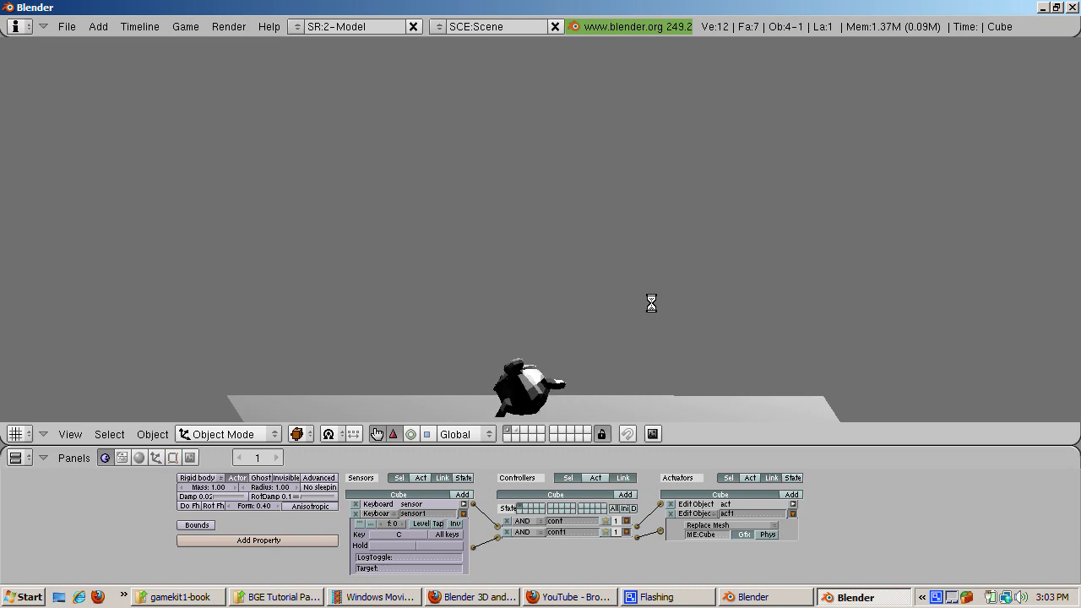
drag(559, 402, 338, 470)
key(Escape)
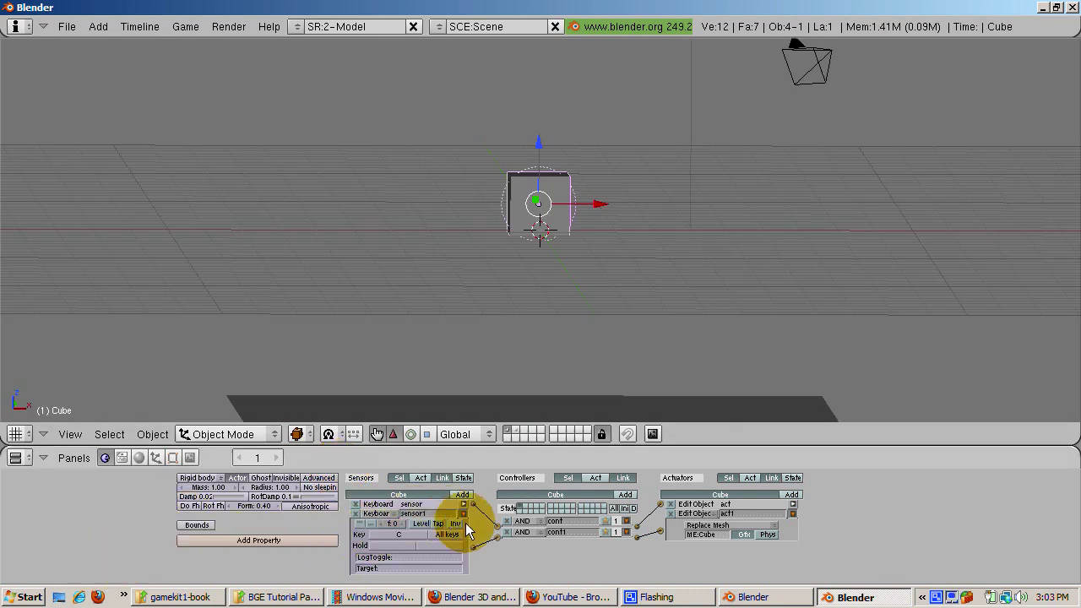
- Collapse and re-expand the cube's sensor list
right_click(424, 507)
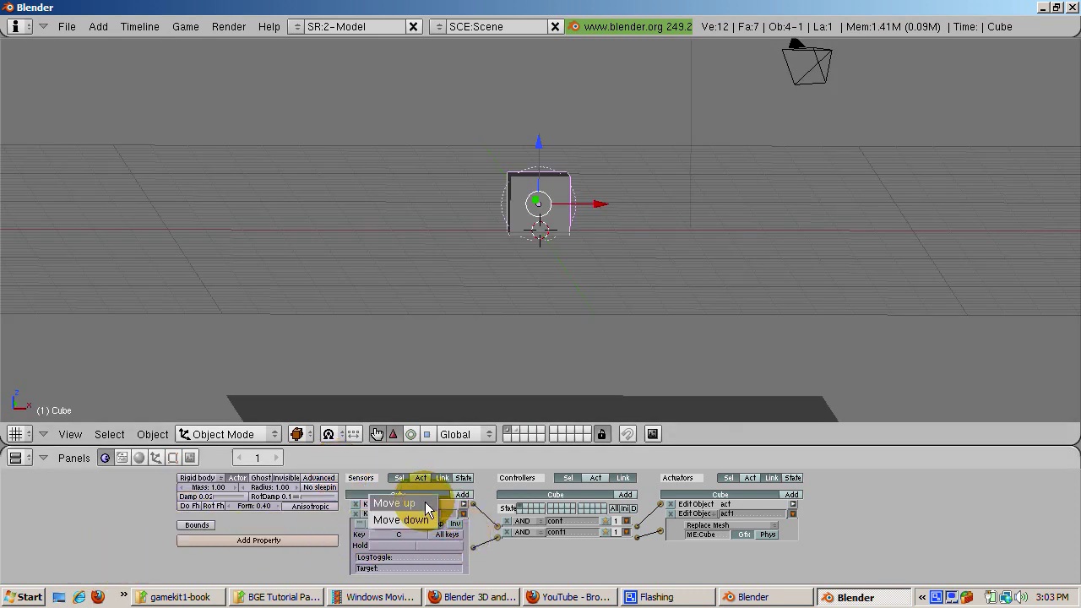
click(422, 496)
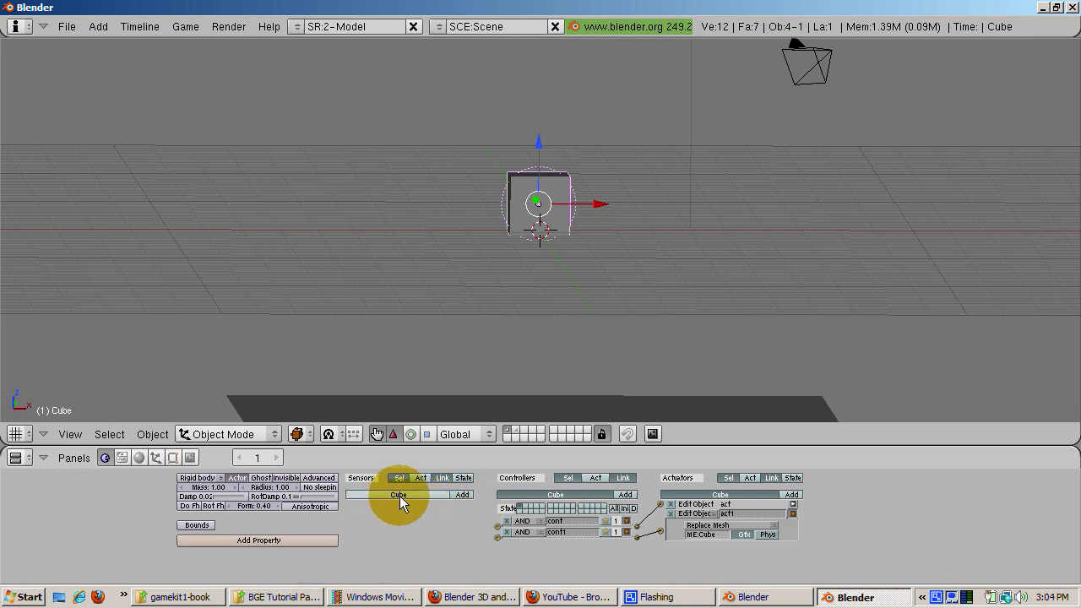
click(461, 495)
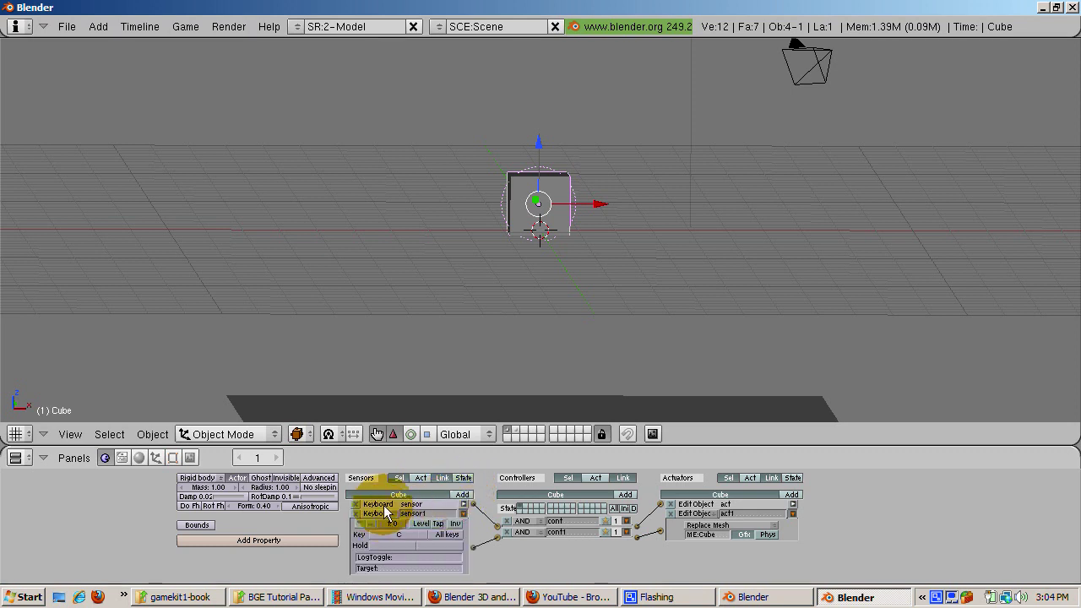
- Rename the two Keyboard sensors 'Monkey' and 'Cube', collapsing each afterwards
click(463, 504)
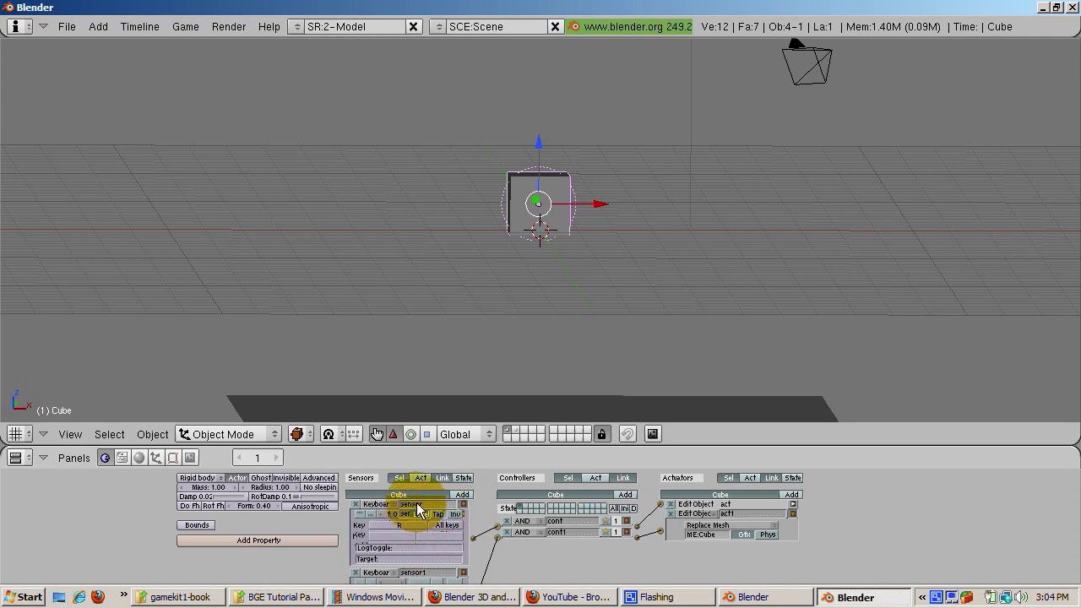
text(Monkey)
key(Return)
click(464, 503)
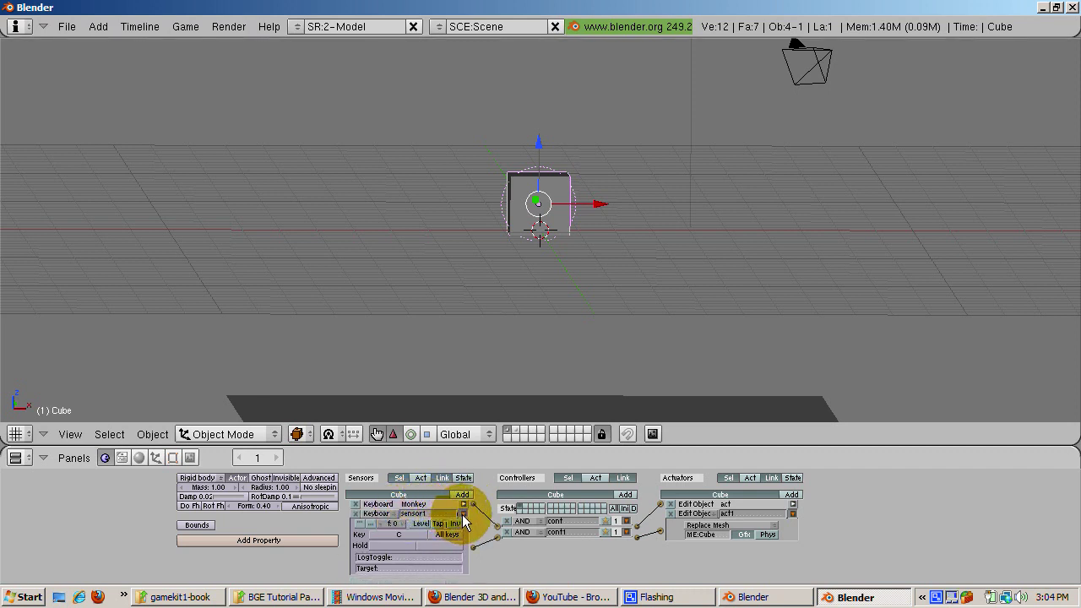
click(421, 513)
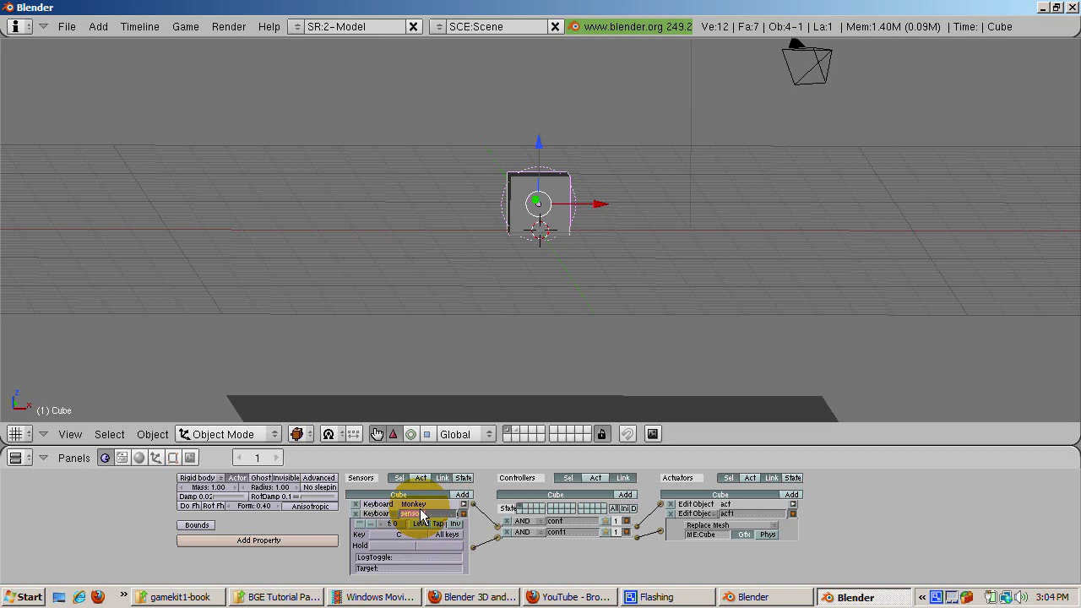
text(Cube)
key(Return)
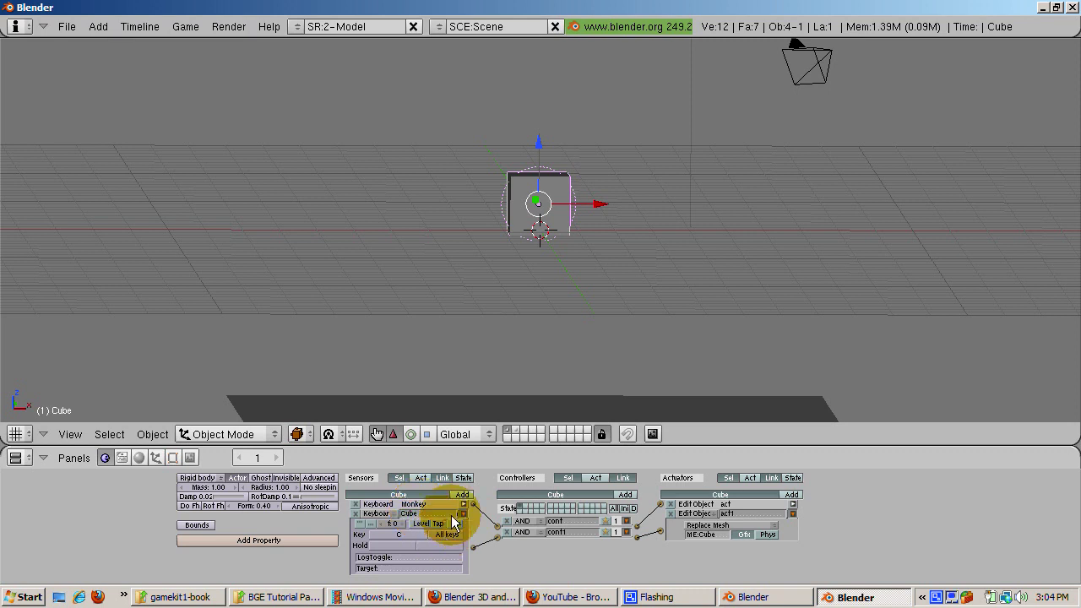
click(464, 513)
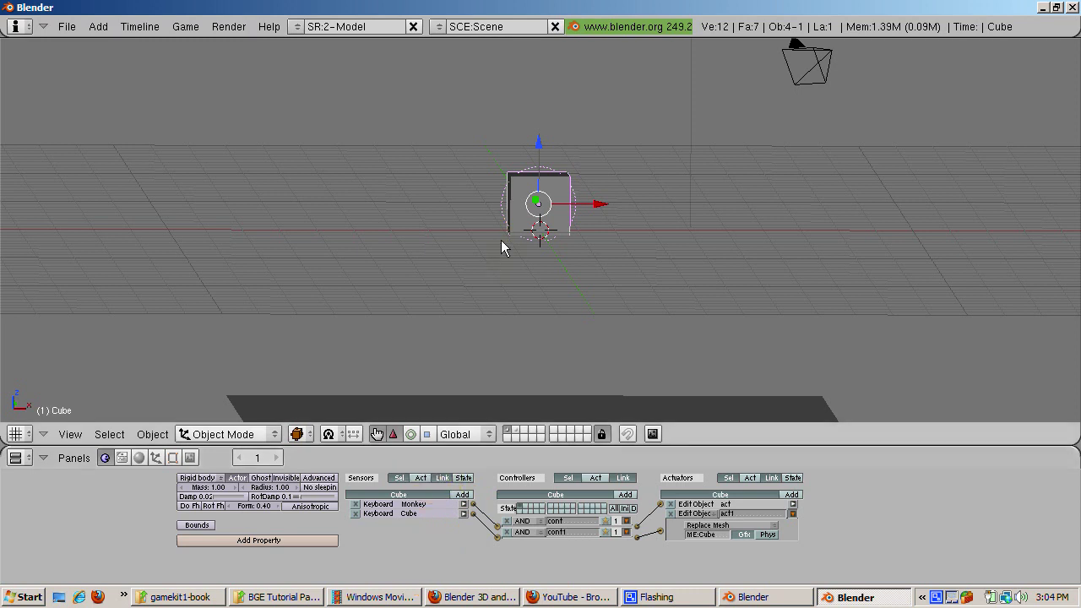
- Run the game and toggle the mesh between monkey and cube with M and C
key(p)
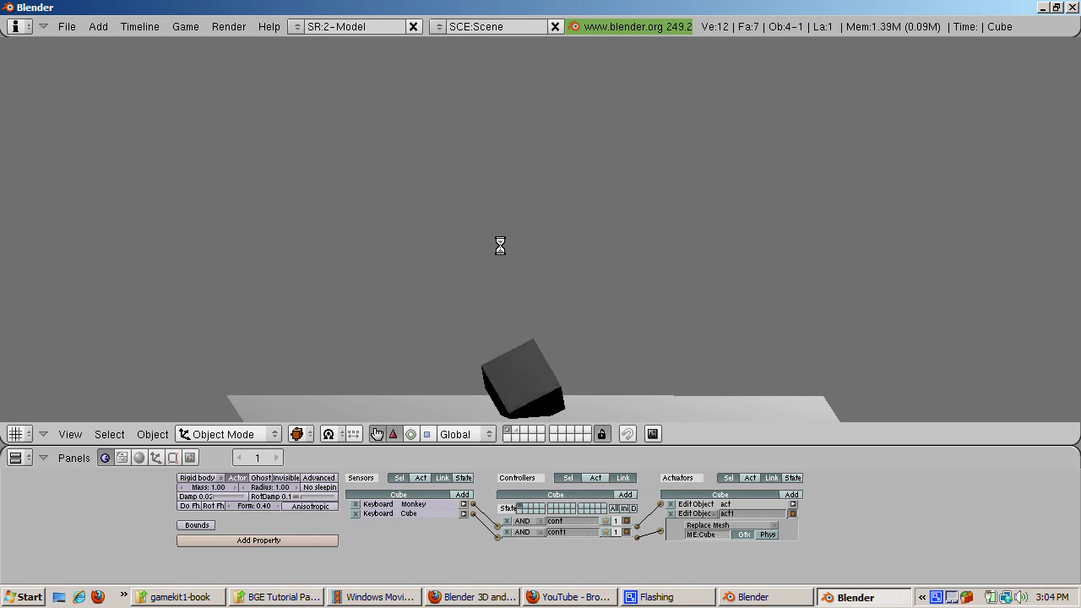
key(m)
key(c)
key(m)
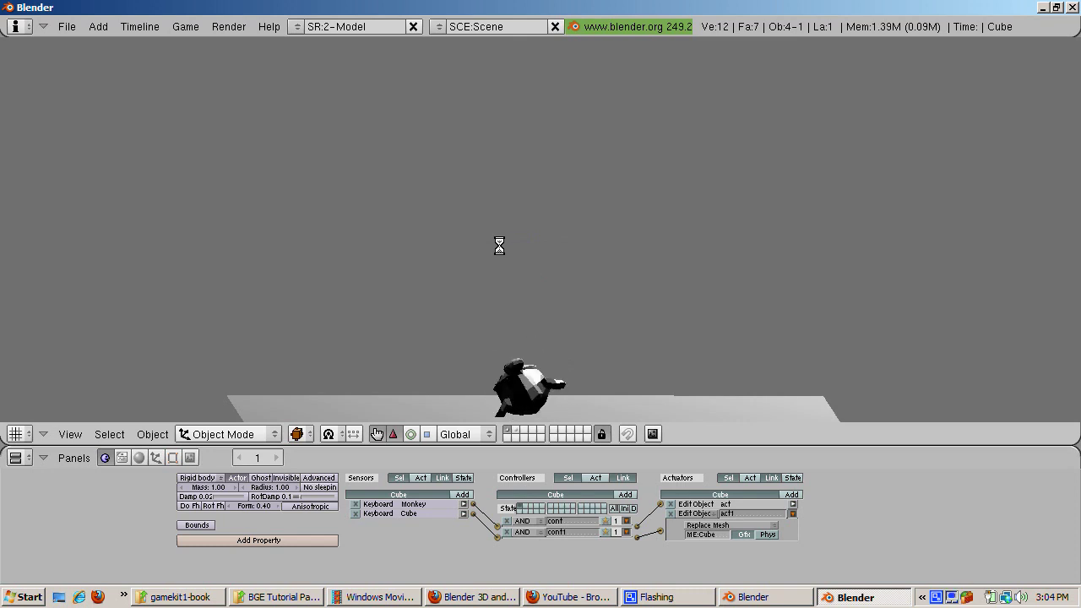